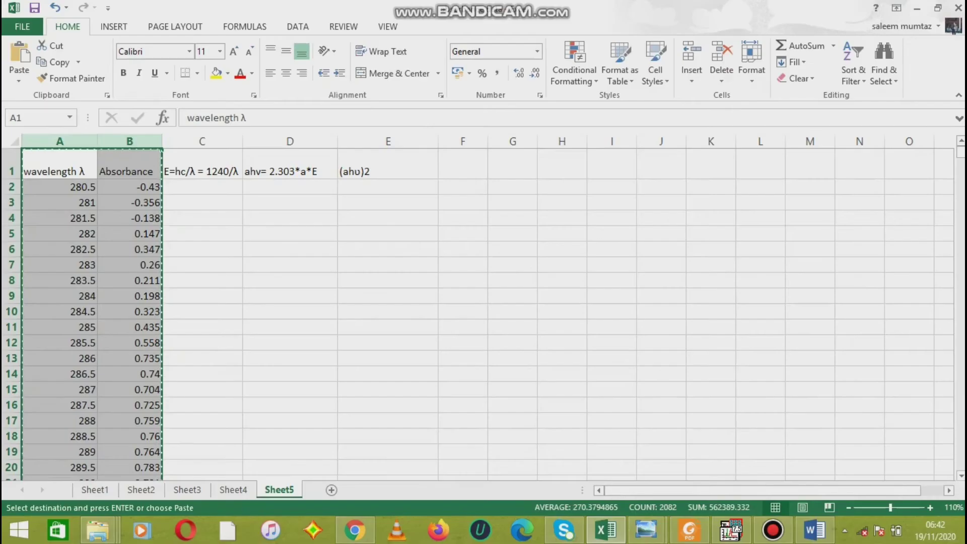
- Compute photon energy in column C with =1240/A2 in C2 and fill the formula down all data rows
{"action": "left_click", "coordinate": [202, 187]}
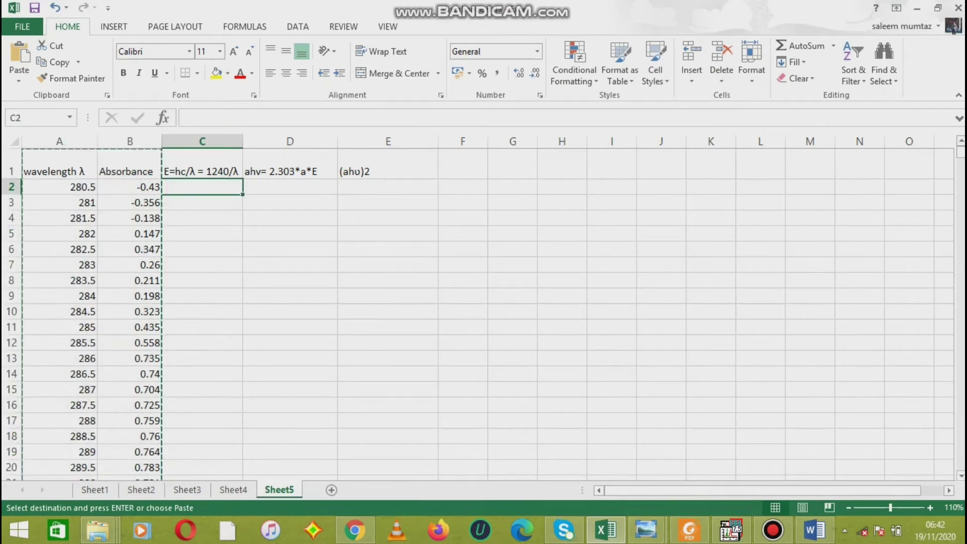
{"action": "type", "text": "="}
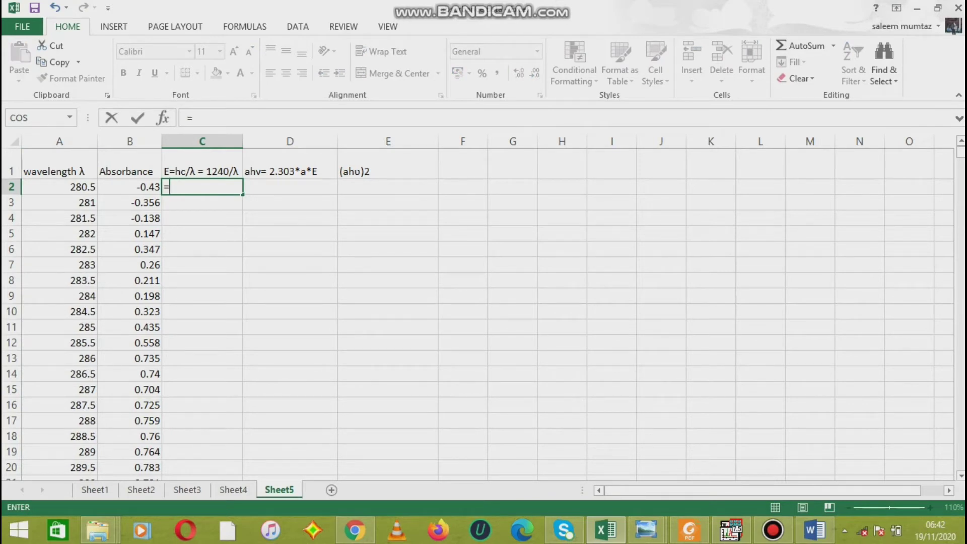
{"action": "type", "text": "1240/"}
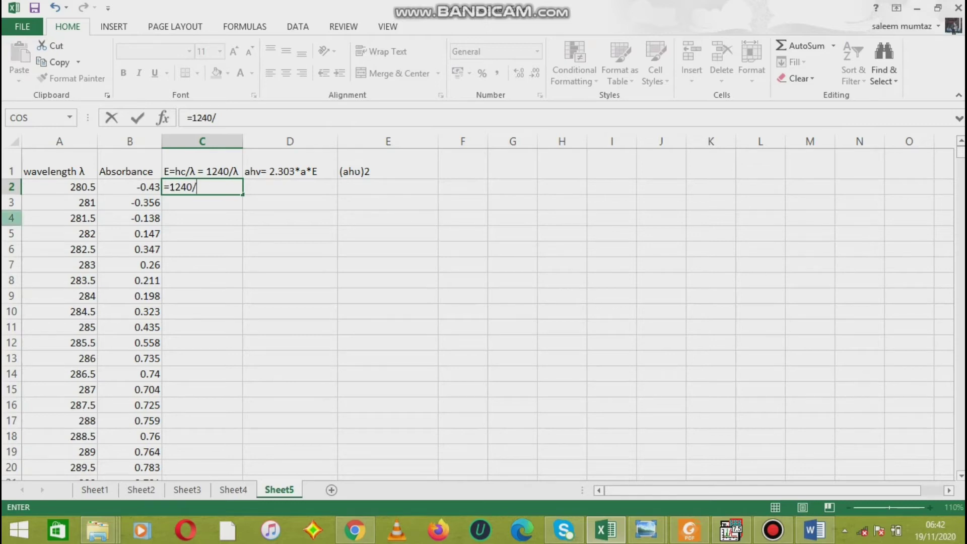
{"action": "left_click", "coordinate": [59, 187]}
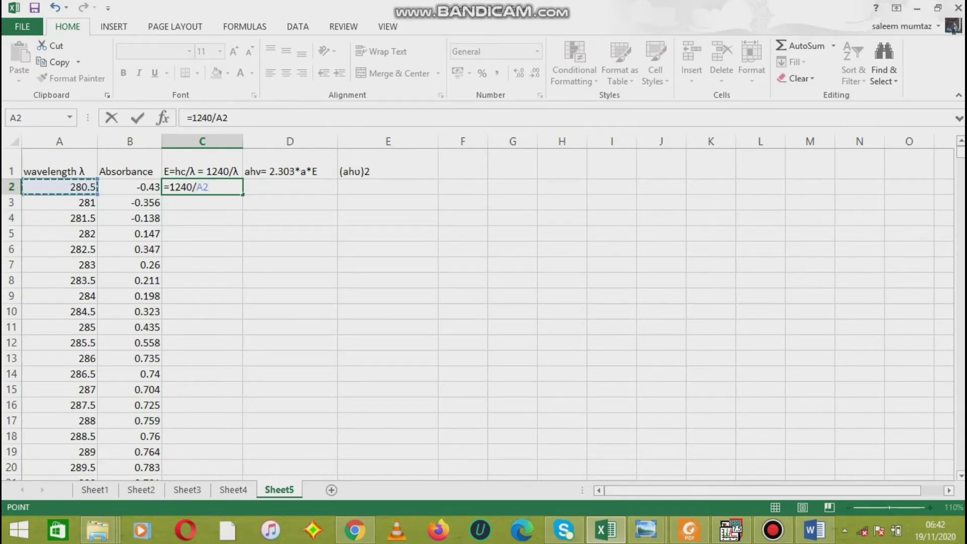
{"action": "key", "text": "Return"}
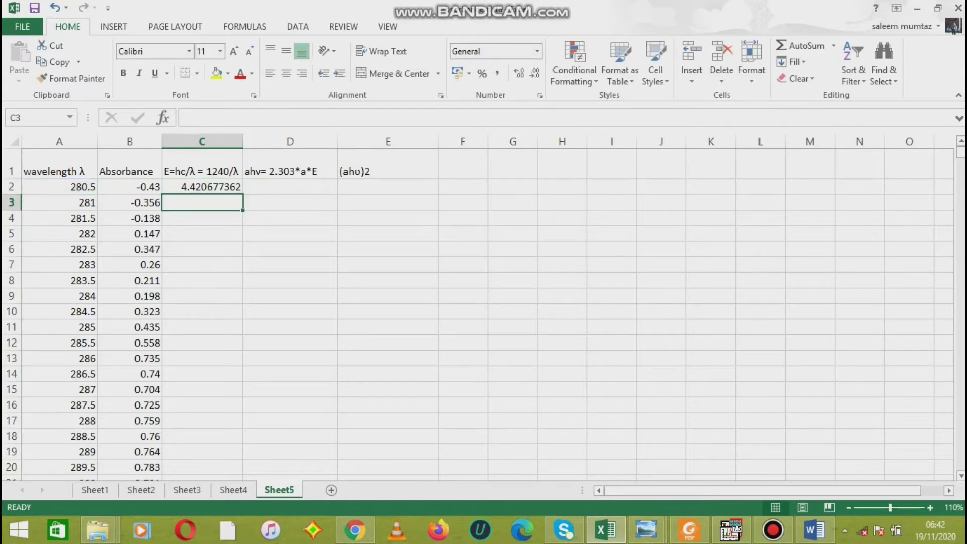
{"action": "key", "text": "Up"}
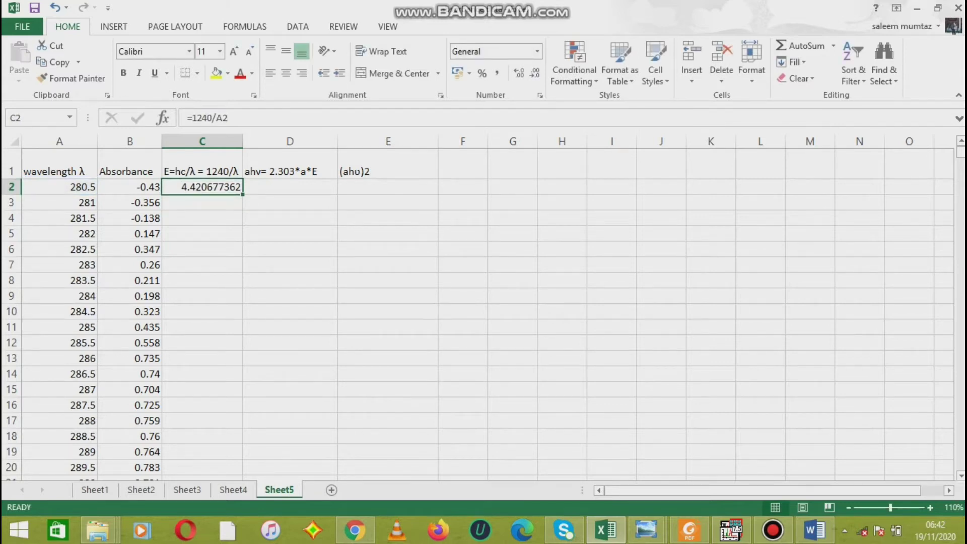
{"action": "double_click", "coordinate": [242, 195]}
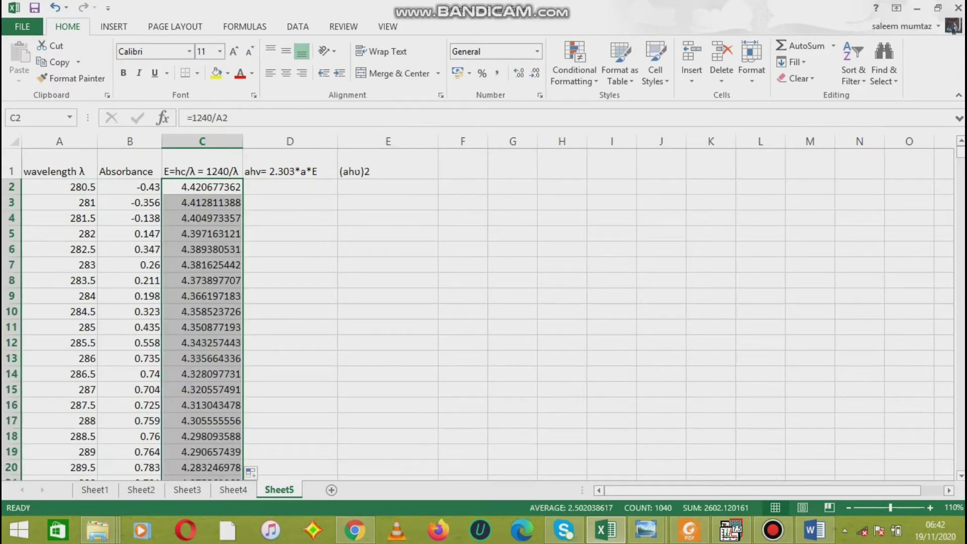
- Calculate ahv in column D with =2.303*B2*C2 in D2 and fill the formula down all data rows
{"action": "left_click", "coordinate": [289, 187]}
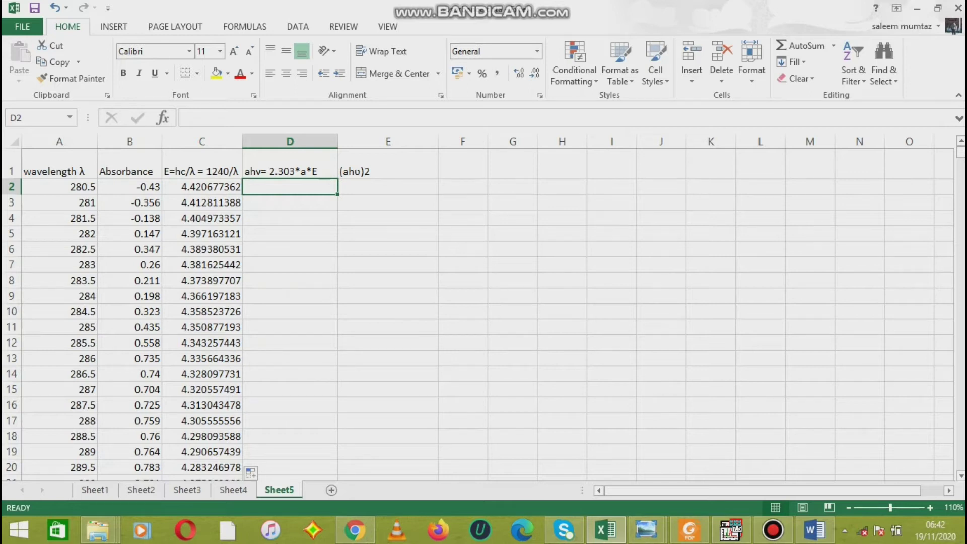
{"action": "type", "text": "="}
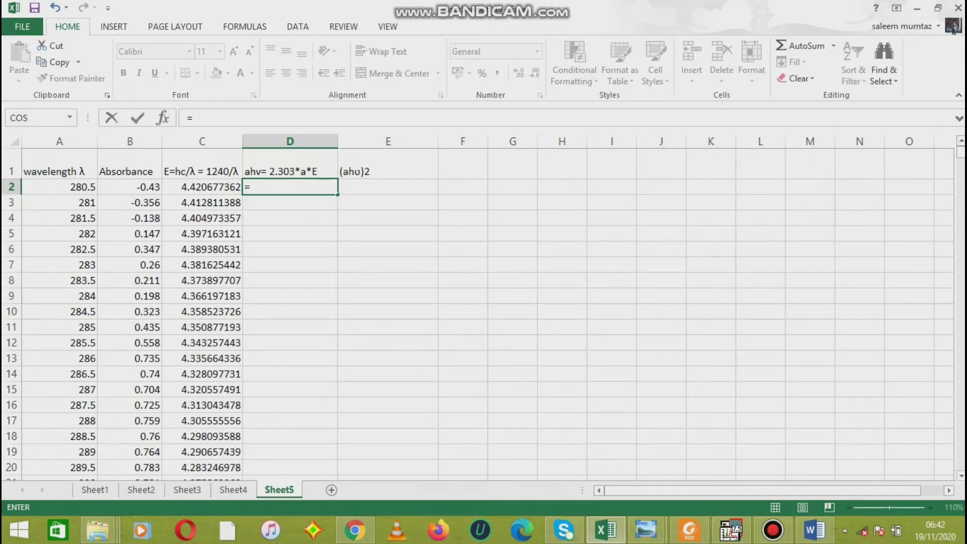
{"action": "type", "text": "2.303*"}
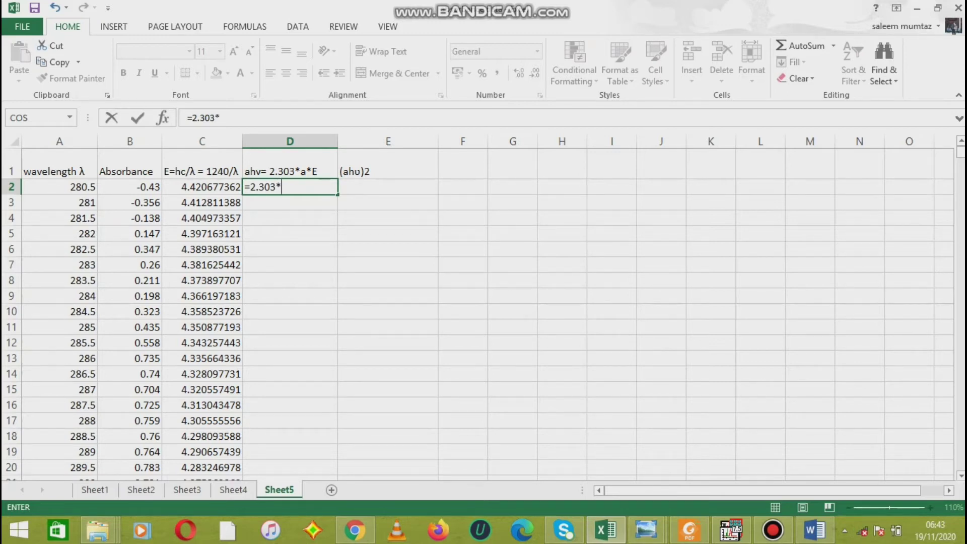
{"action": "key", "text": "Left"}
{"action": "key", "text": "Left"}
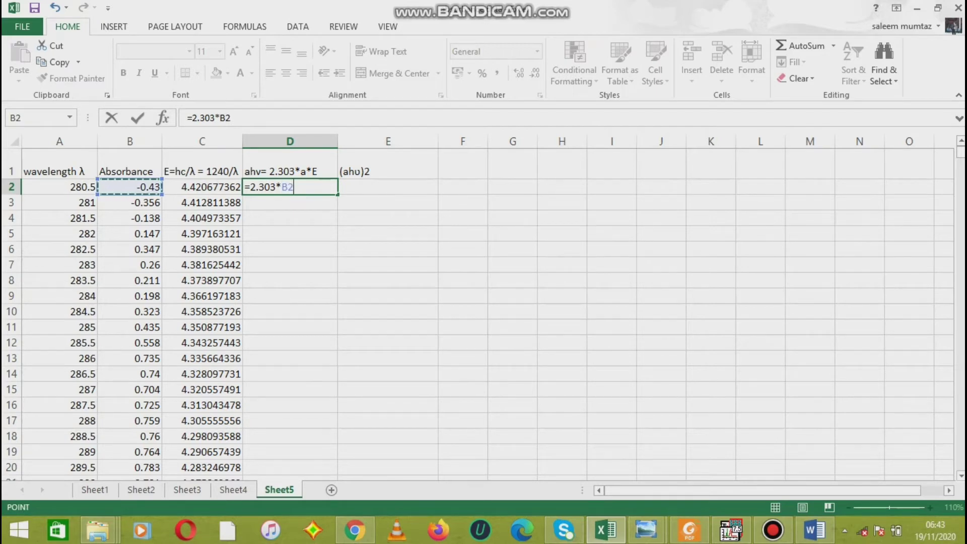
{"action": "type", "text": "*"}
{"action": "key", "text": "Left"}
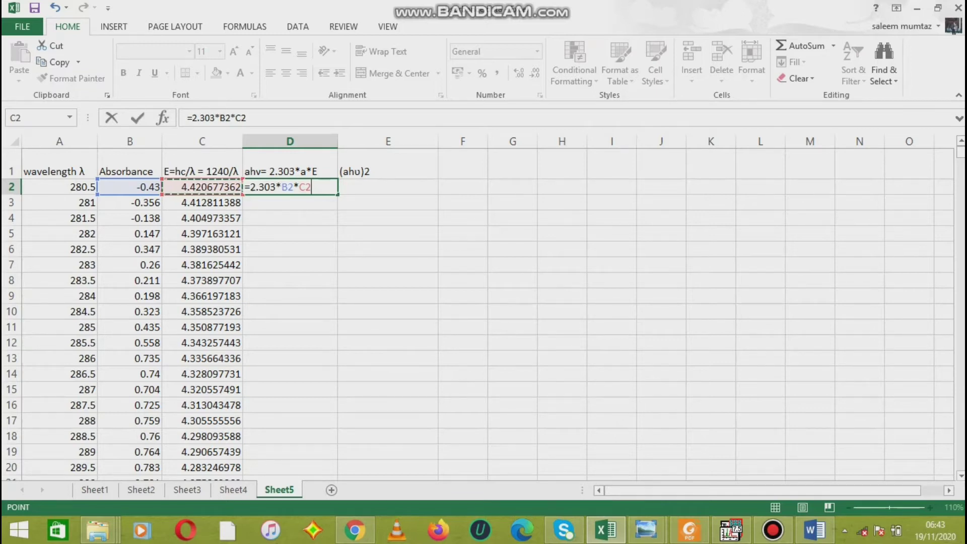
{"action": "key", "text": "Return"}
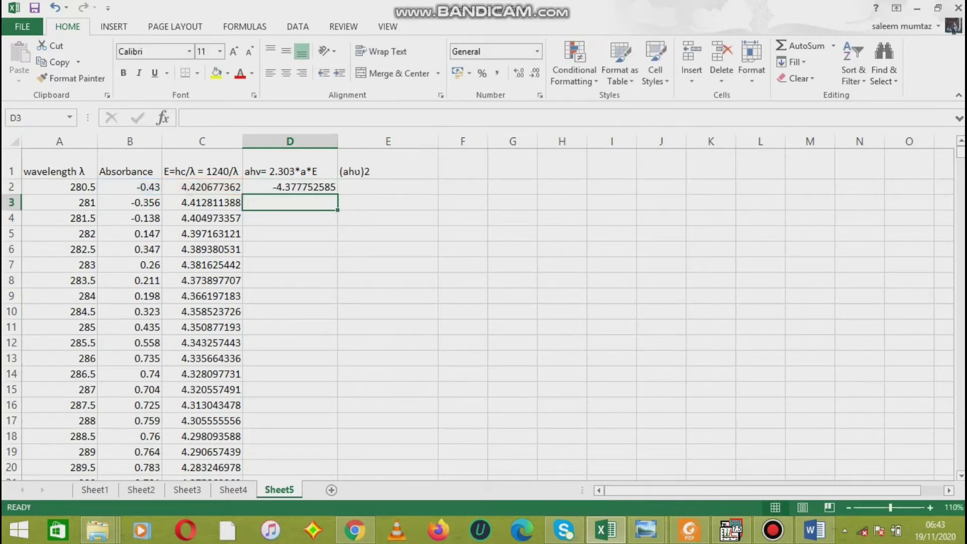
{"action": "key", "text": "Up"}
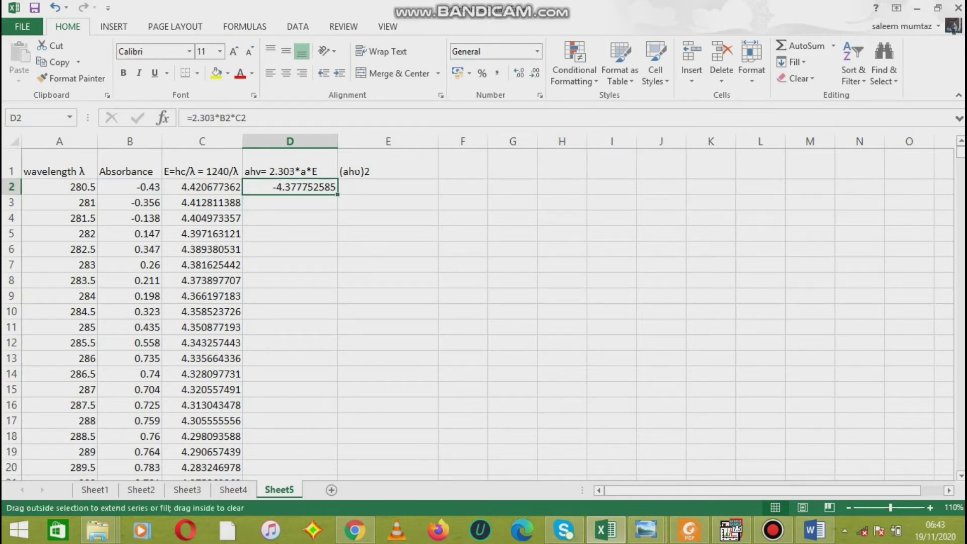
{"action": "double_click", "coordinate": [338, 195]}
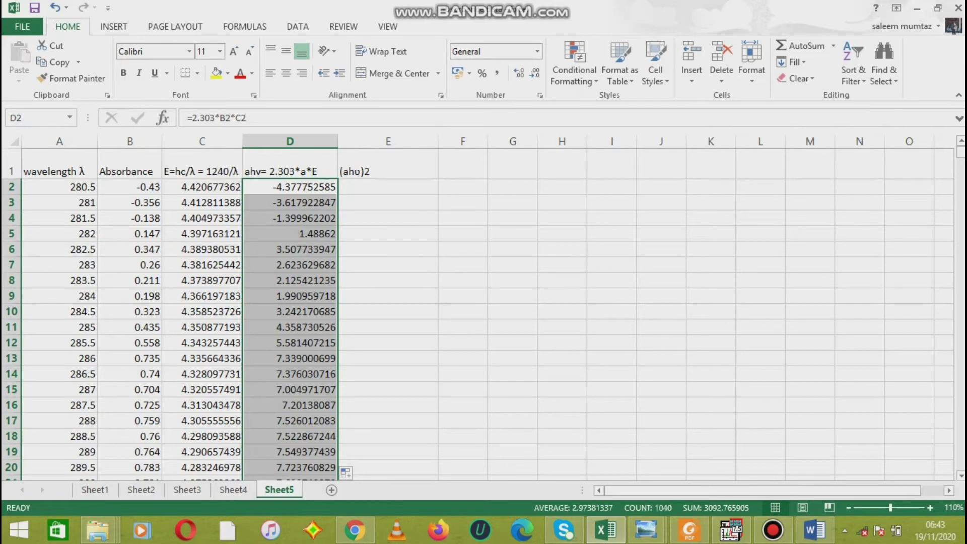
- Calculate the squared ahv in column E with =D2*D2 in E2 and fill the formula down all data rows
{"action": "key", "text": "Right"}
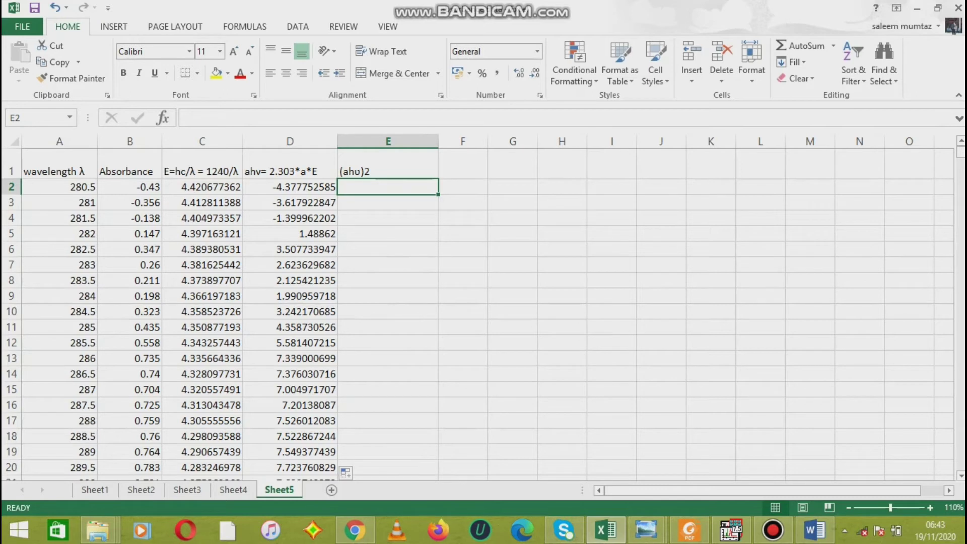
{"action": "type", "text": "="}
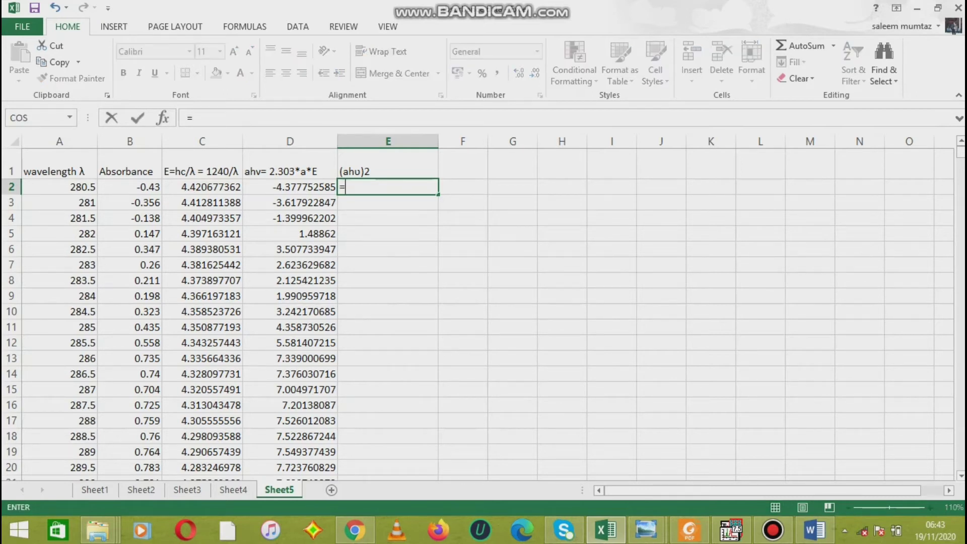
{"action": "key", "text": "Left"}
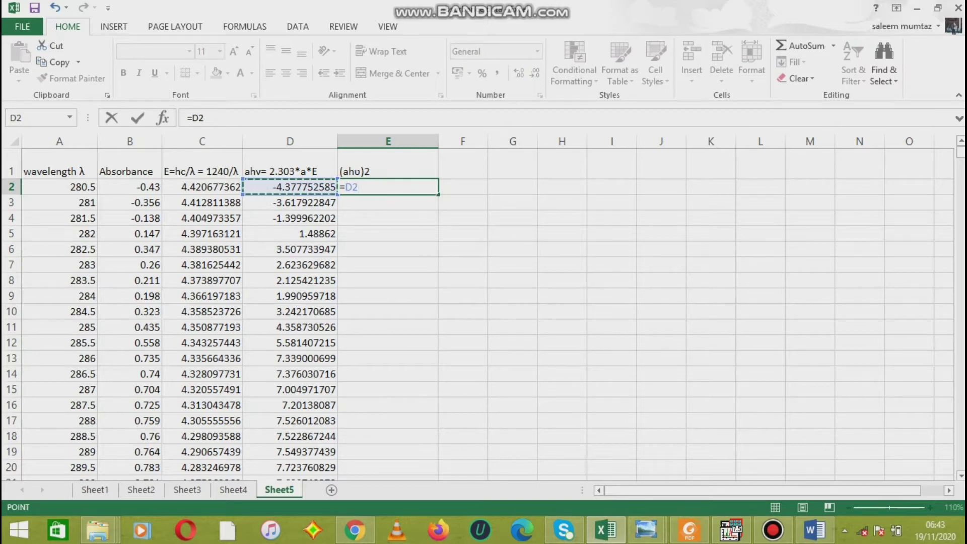
{"action": "type", "text": "*"}
{"action": "key", "text": "Left"}
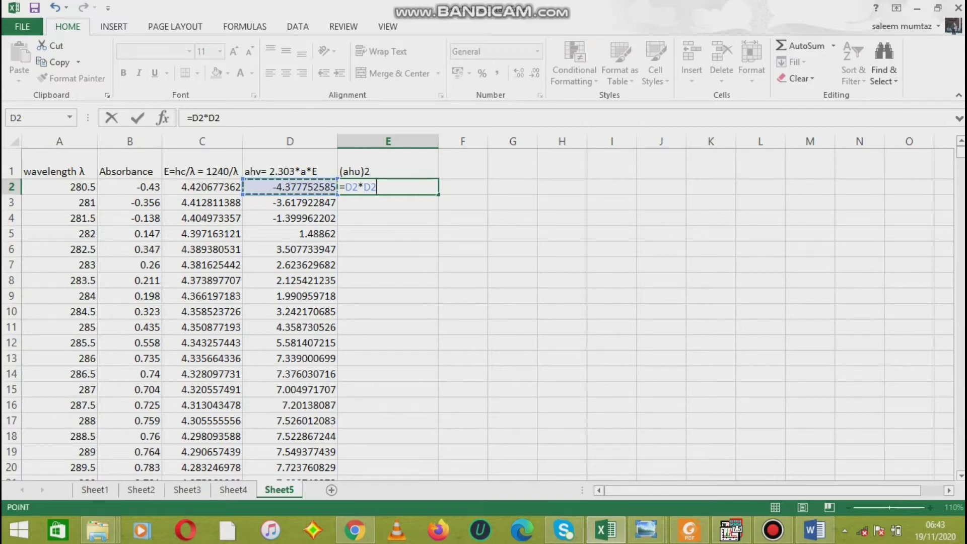
{"action": "key", "text": "Return"}
{"action": "key", "text": "Up"}
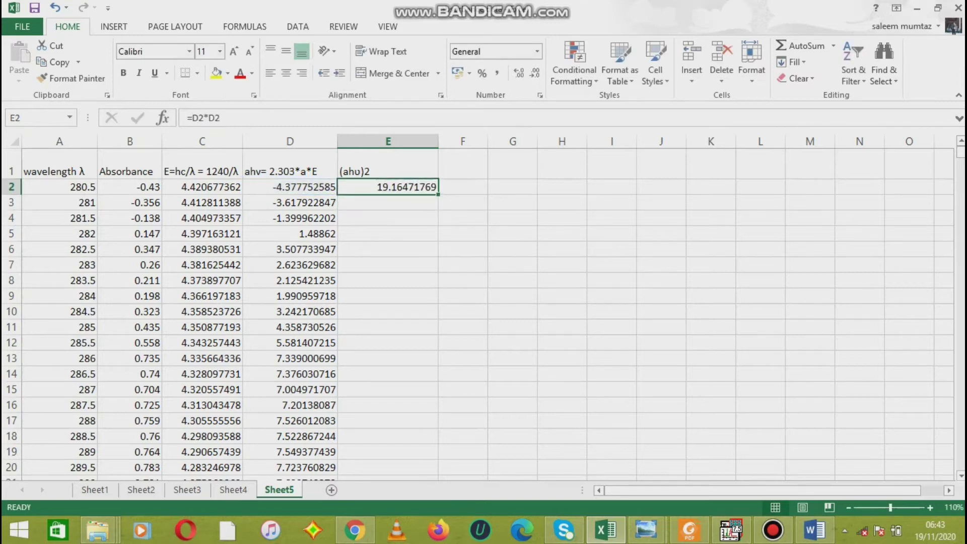
{"action": "double_click", "coordinate": [438, 195]}
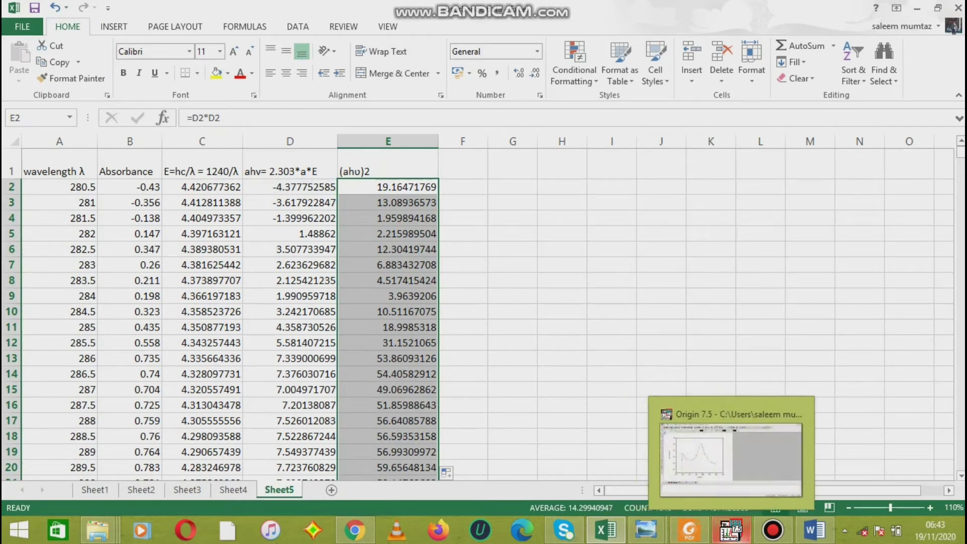
- Switch to Origin 7.5 and create a new worksheet with the ORIGIN template
{"action": "left_click", "coordinate": [730, 529]}
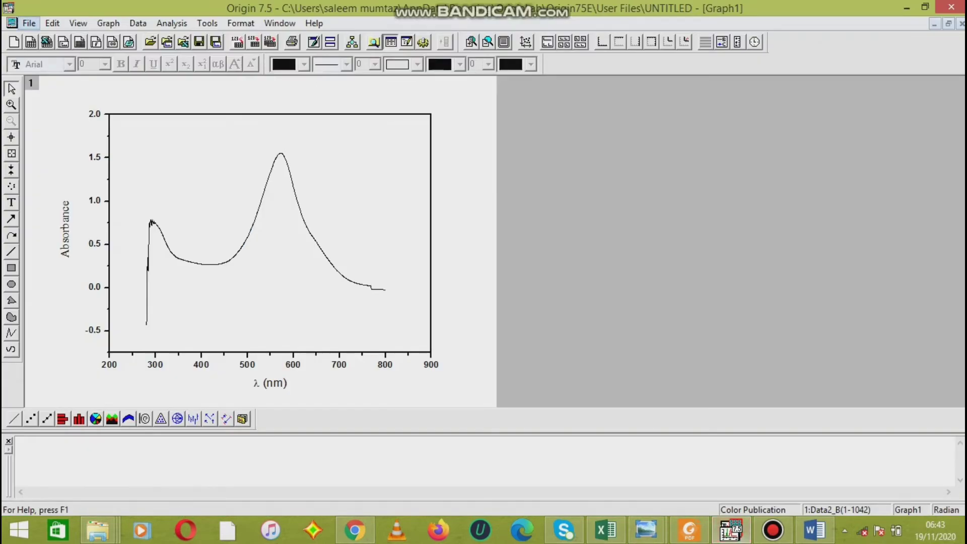
{"action": "left_click", "coordinate": [29, 23]}
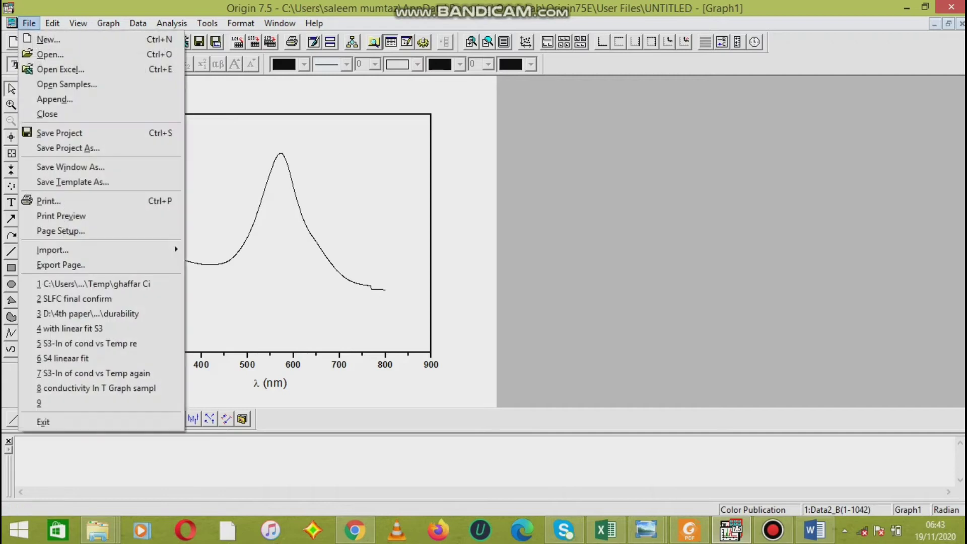
{"action": "left_click", "coordinate": [48, 39]}
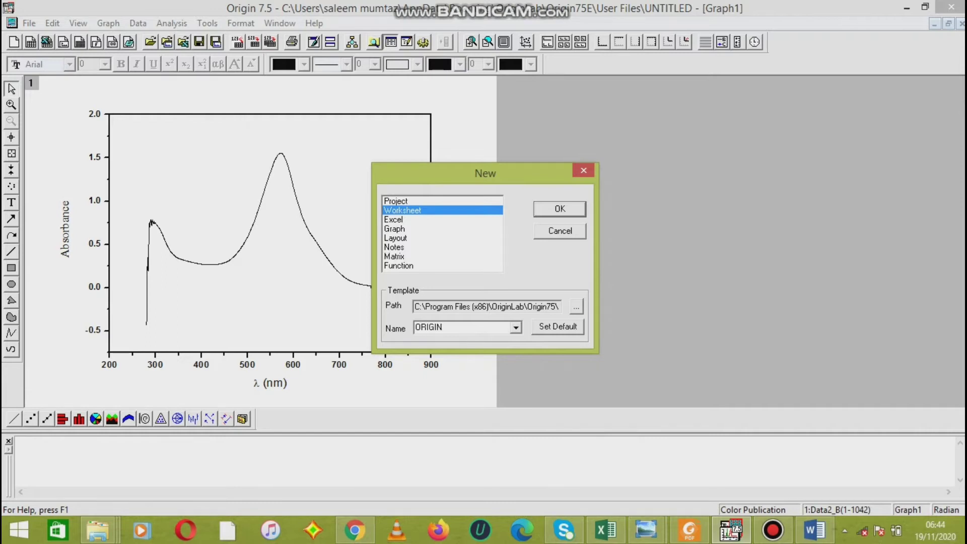
{"action": "key", "text": "Return"}
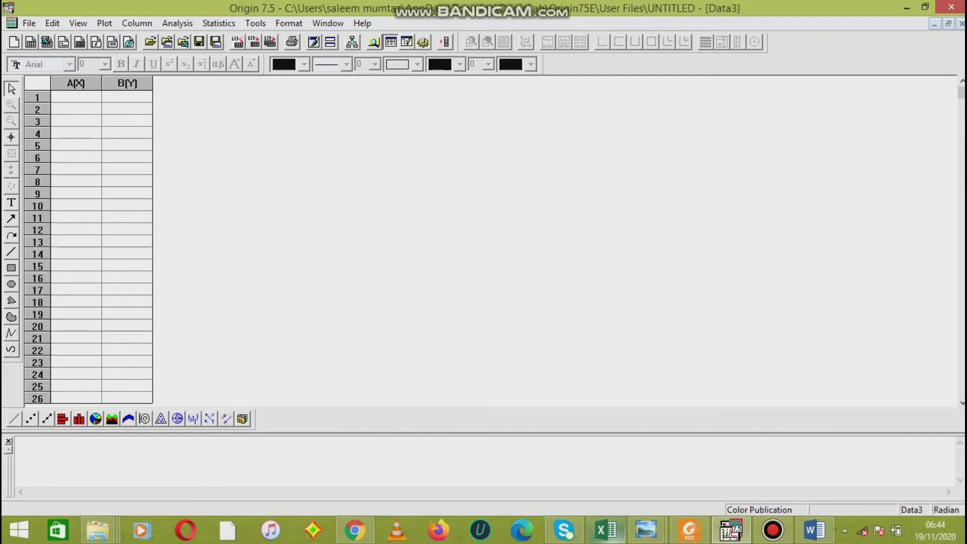
- Copy the whole photon energy column C from the Excel sheet and paste it into column A(X) of the new Origin worksheet
{"action": "mouse_move", "coordinate": [602, 533]}
{"action": "left_click", "coordinate": [604, 456]}
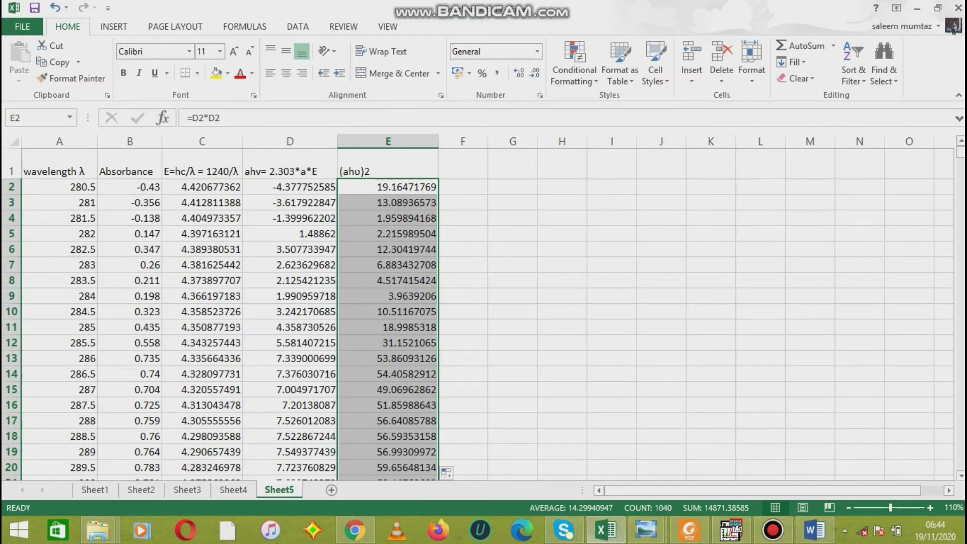
{"action": "left_click", "coordinate": [202, 141]}
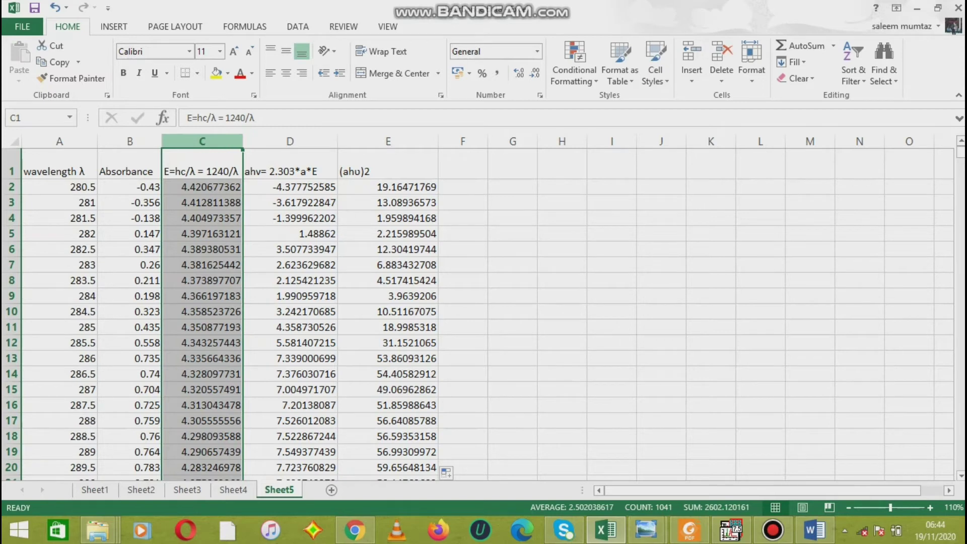
{"action": "key", "text": "ctrl+c"}
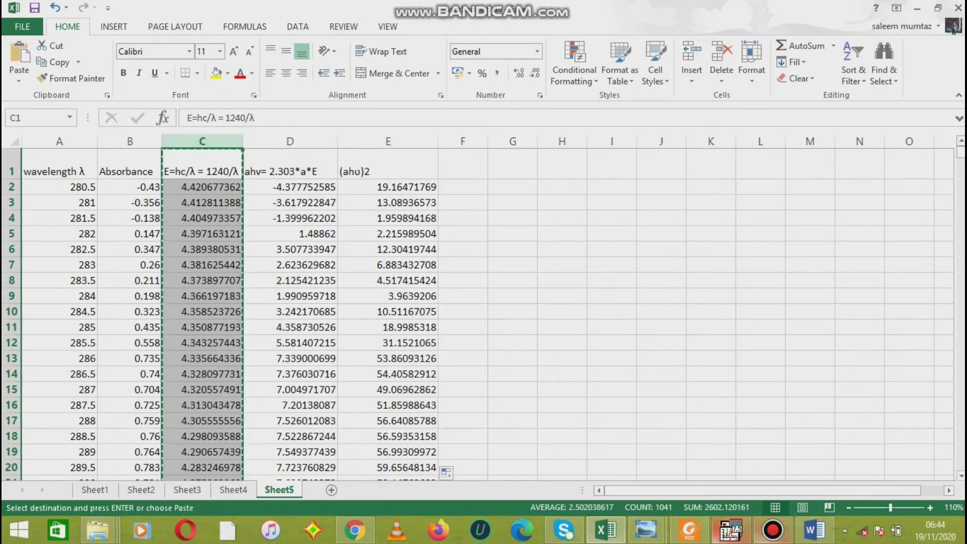
{"action": "left_click", "coordinate": [730, 530]}
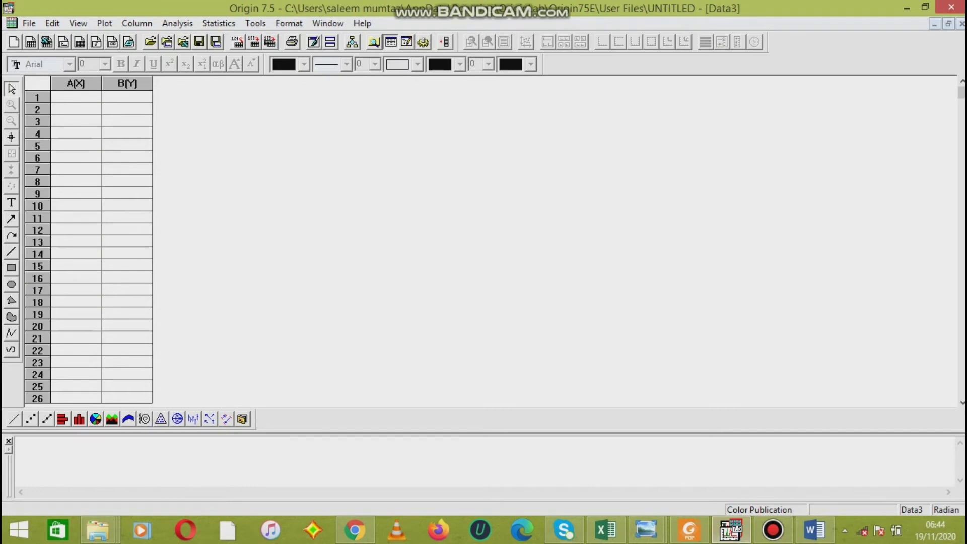
{"action": "left_click", "coordinate": [76, 83]}
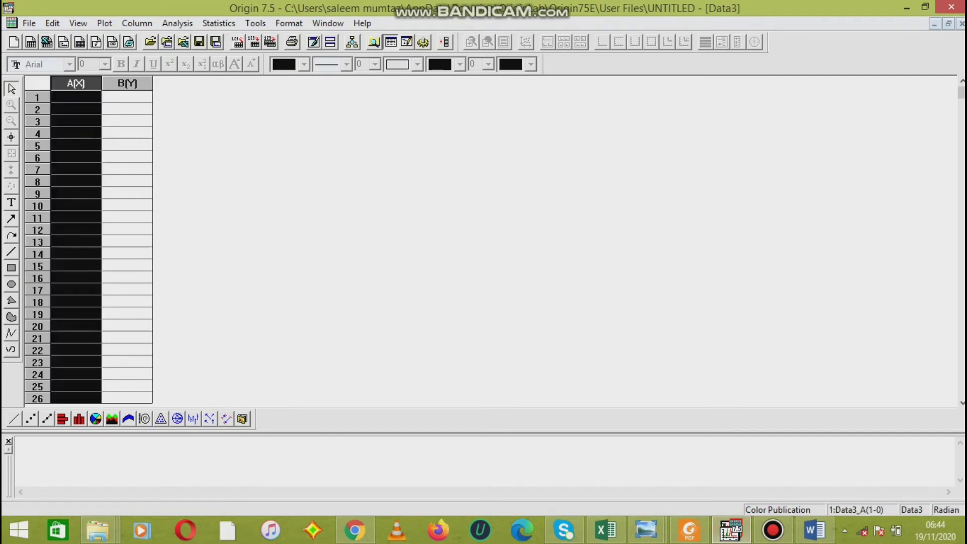
{"action": "key", "text": "ctrl+v"}
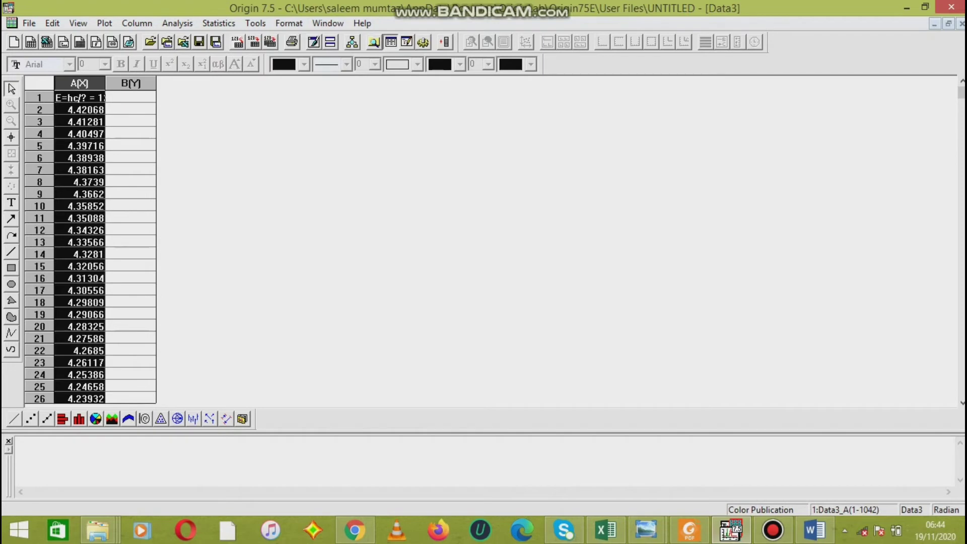
{"action": "key", "text": "Escape"}
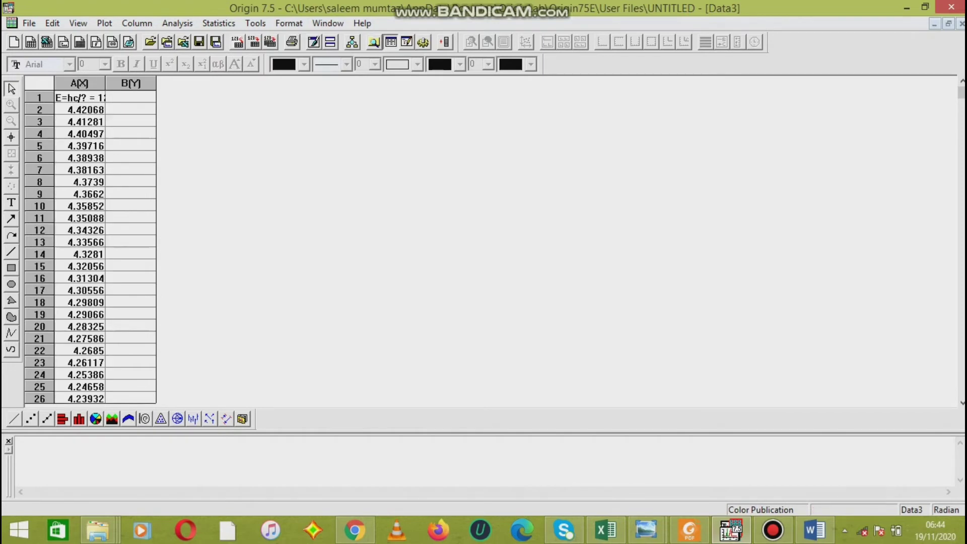
- Switch back to Excel and copy the entire squared ahv column E
{"action": "left_click", "coordinate": [606, 529]}
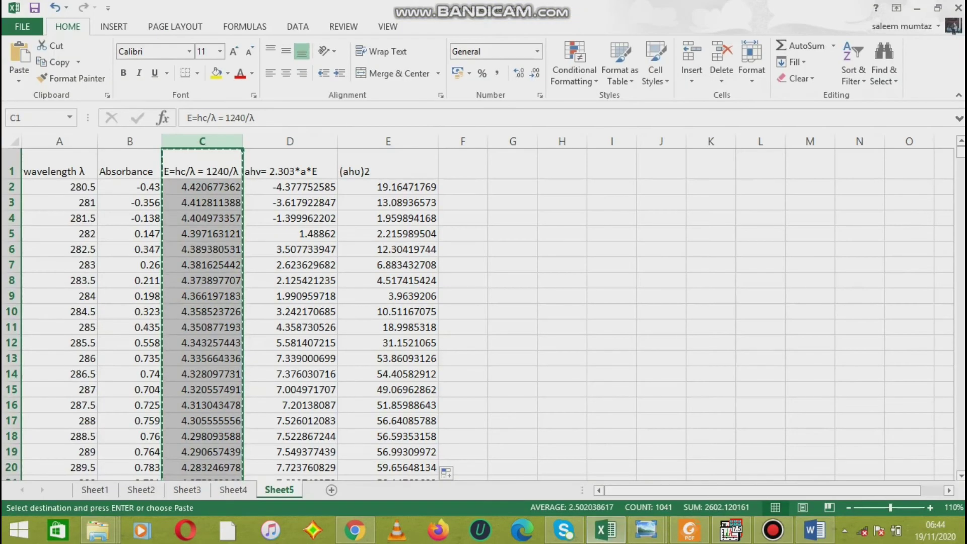
{"action": "left_click", "coordinate": [388, 141]}
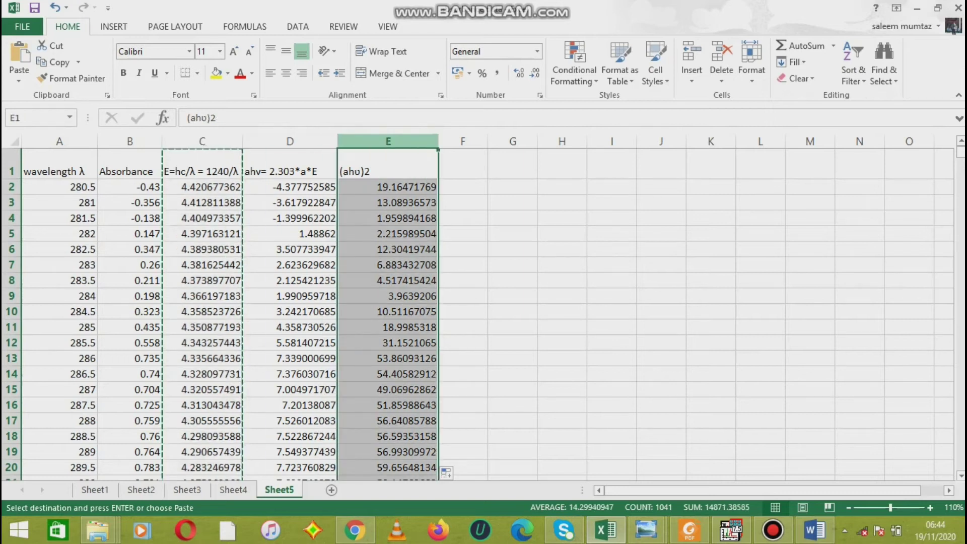
{"action": "key", "text": "ctrl+c"}
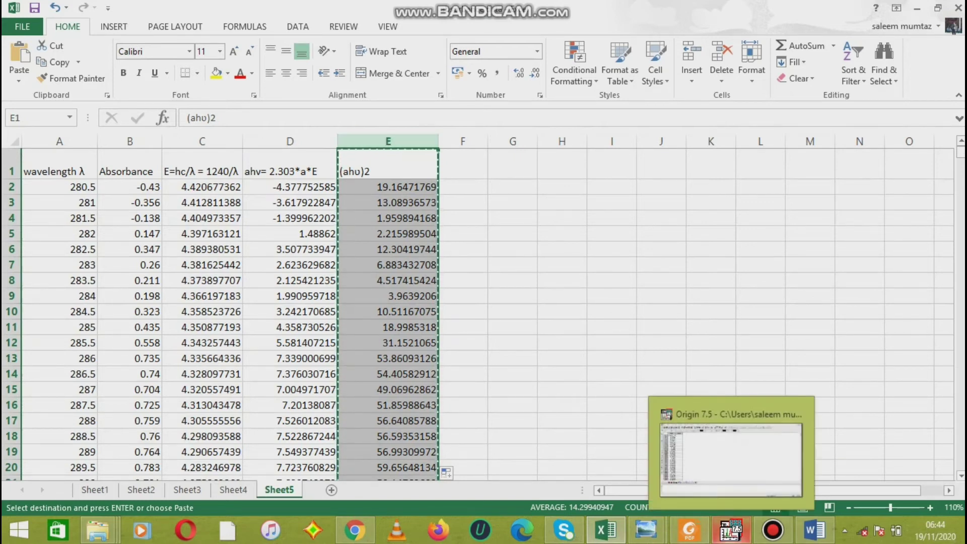
- Switch to Origin 7.5 and paste the copied squared ahv column into column B(Y) of the worksheet
{"action": "left_click", "coordinate": [730, 530]}
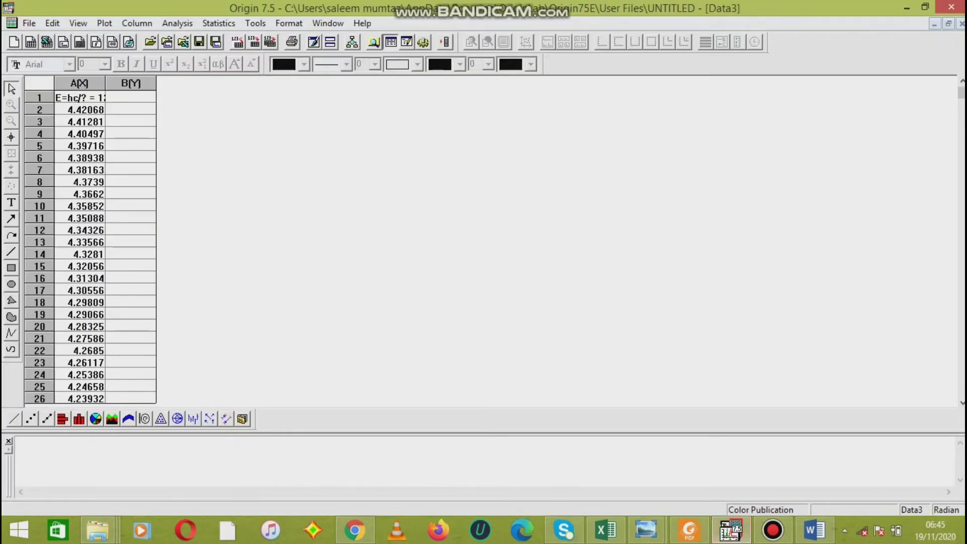
{"action": "left_click", "coordinate": [131, 83]}
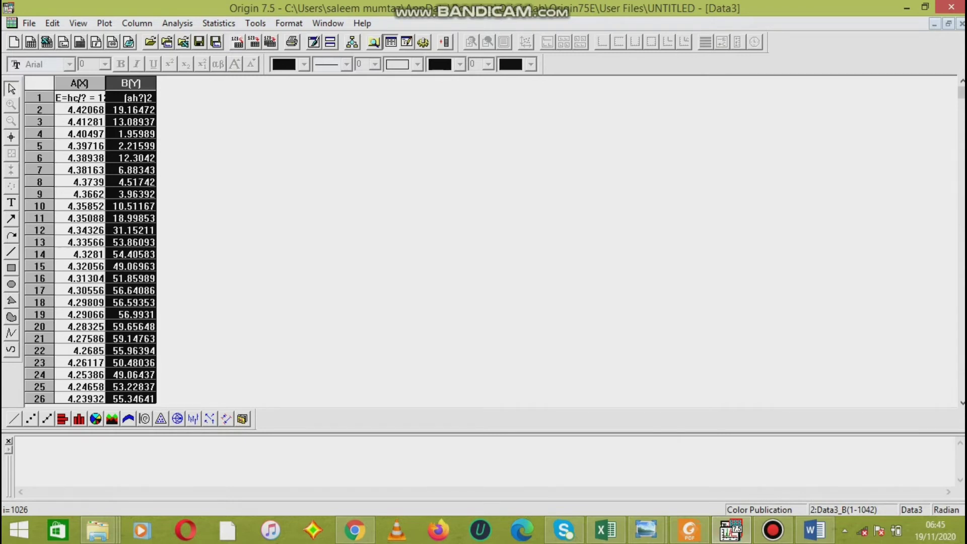
{"action": "key", "text": "Escape"}
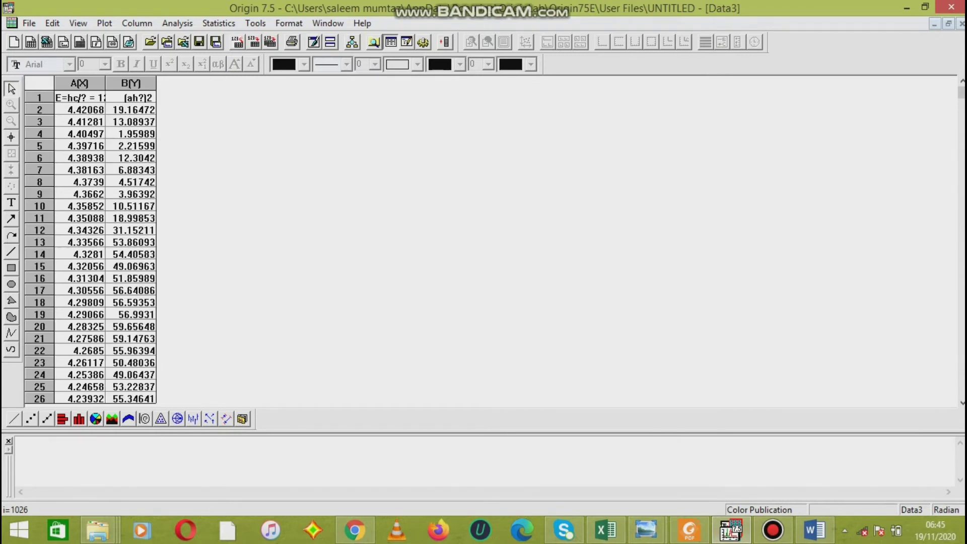
- Plot worksheet columns A(X) and B(Y) together as a line graph
{"action": "key", "text": "ctrl+a"}
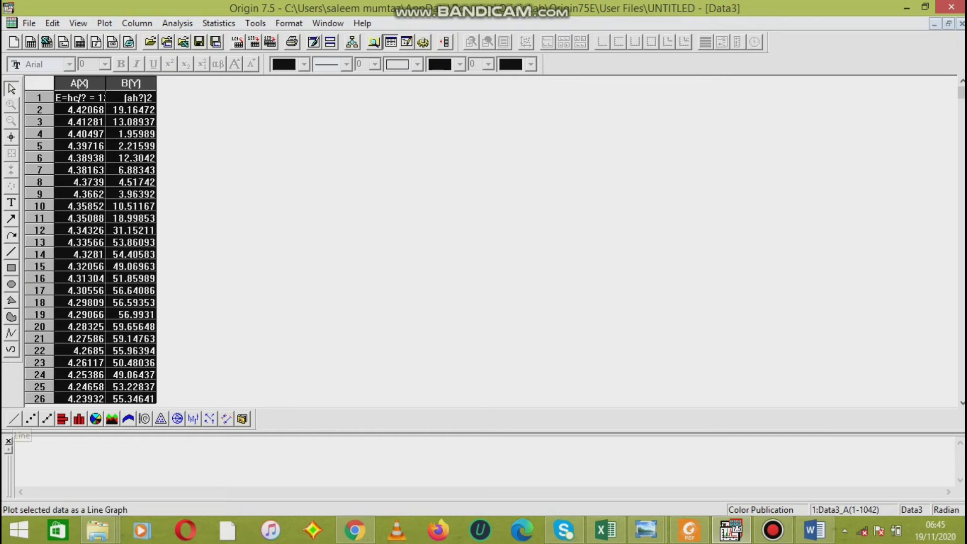
{"action": "left_click", "coordinate": [14, 419]}
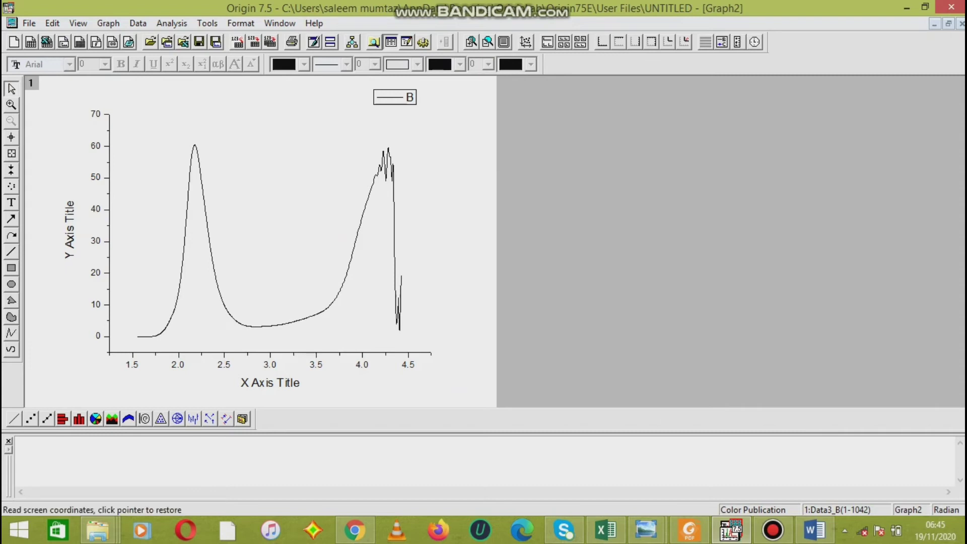
- Read the XY coordinates near the top of the graph's first peak with the Screen Reader
{"action": "left_click", "coordinate": [11, 137]}
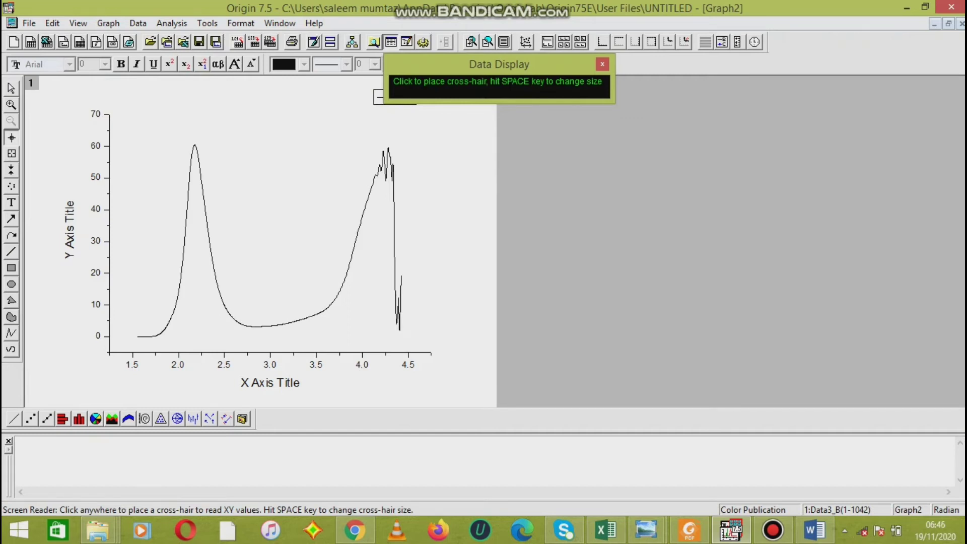
{"action": "left_click", "coordinate": [197, 148]}
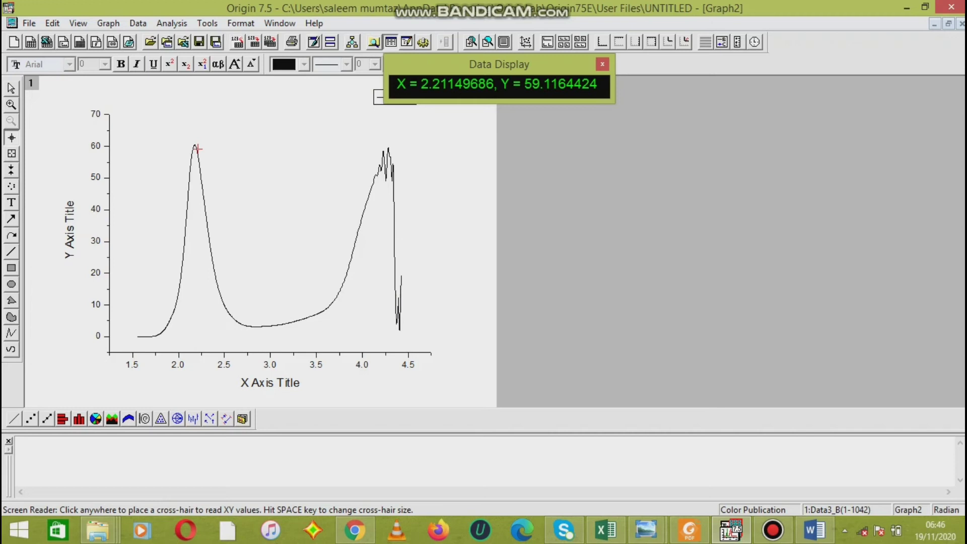
{"action": "key", "text": "Escape"}
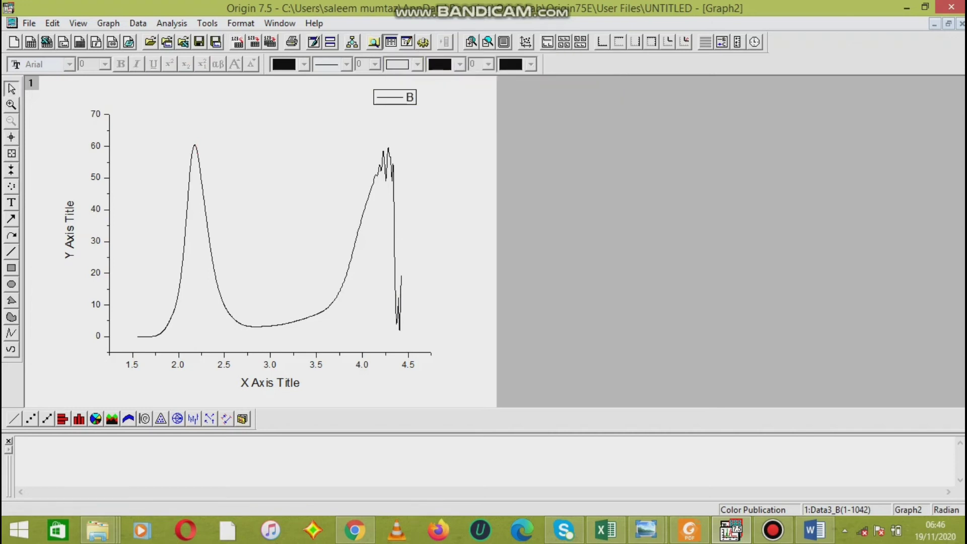
- Set the upper limit of the graph's X axis scale to 2.15 and accept the Apply To settings for all axes
{"action": "double_click", "coordinate": [362, 365]}
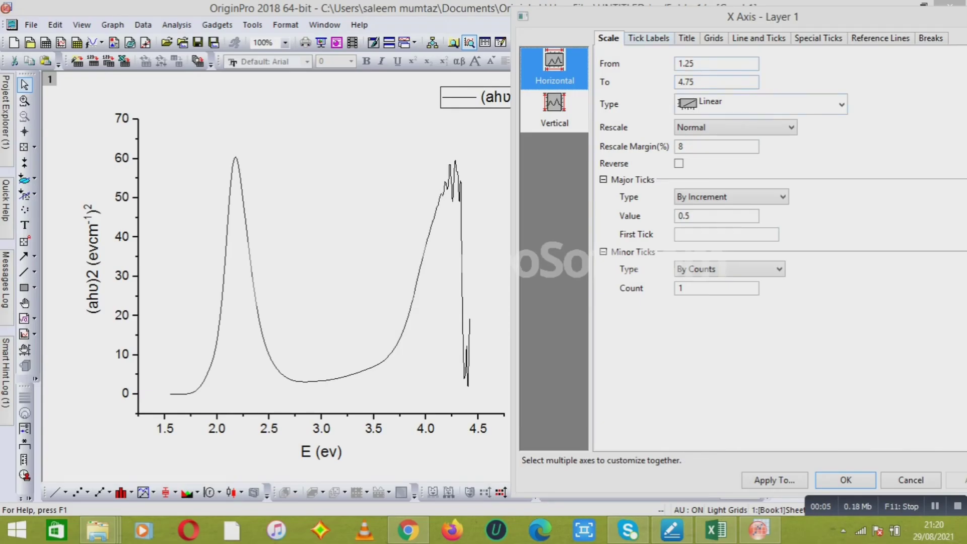
{"action": "left_click", "coordinate": [647, 37]}
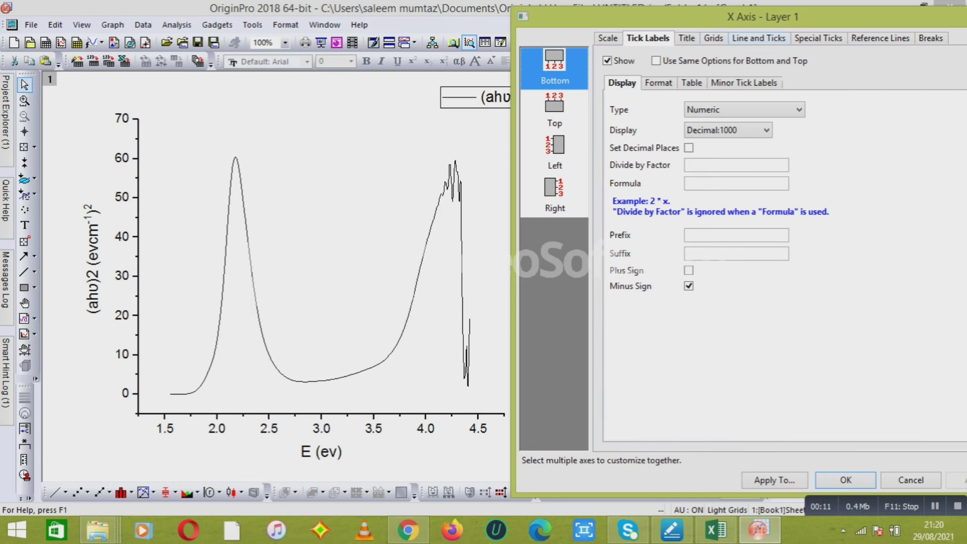
{"action": "key", "text": "ctrl+shift+Tab"}
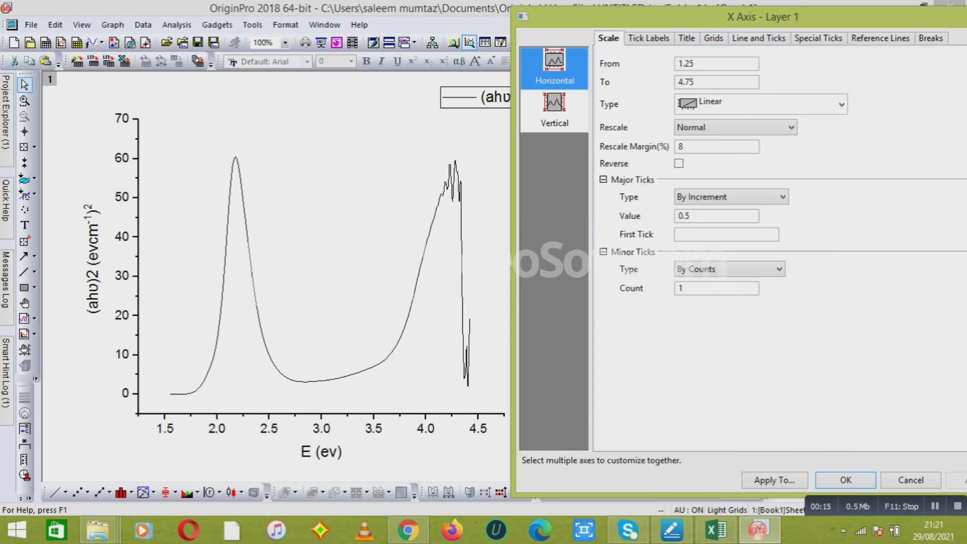
{"action": "double_click", "coordinate": [686, 82]}
{"action": "type", "text": "2.15"}
{"action": "left_click", "coordinate": [774, 480]}
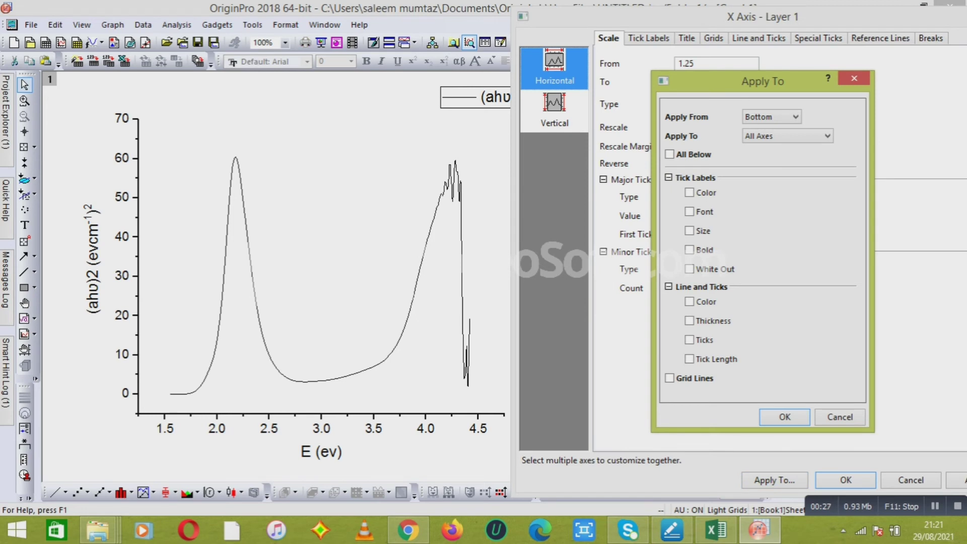
{"action": "left_click", "coordinate": [784, 417]}
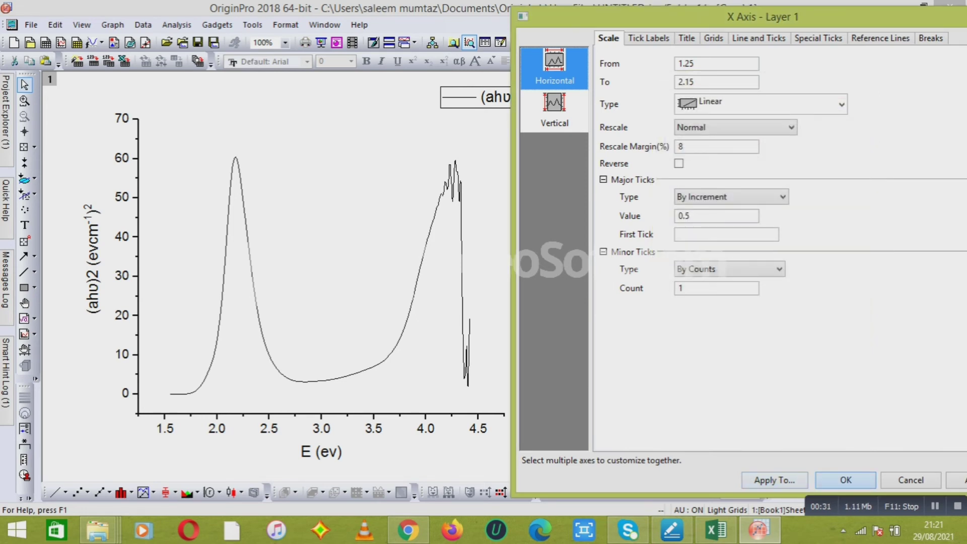
{"action": "key", "text": "Return"}
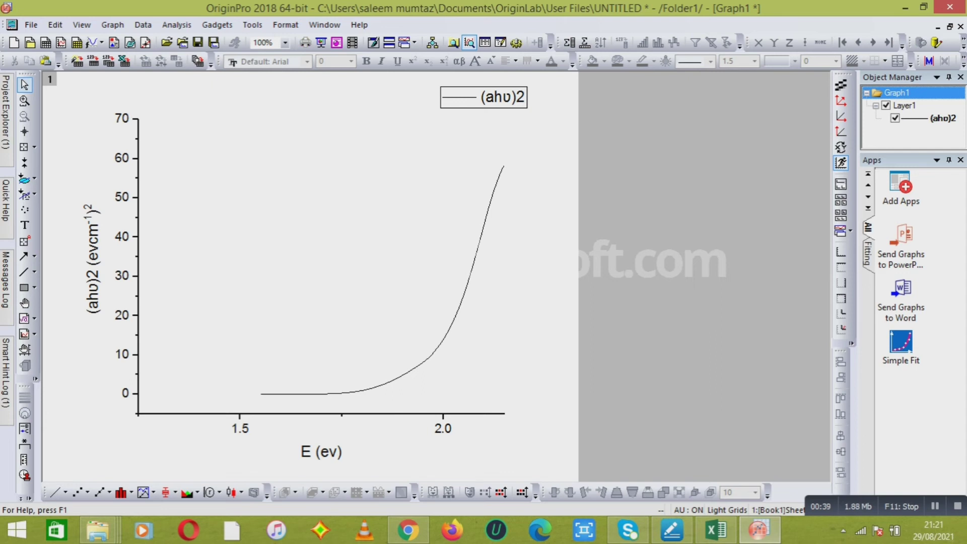
- Show the line and ticks of the graph's top axis and set its line thickness to 2
{"action": "double_click", "coordinate": [122, 236]}
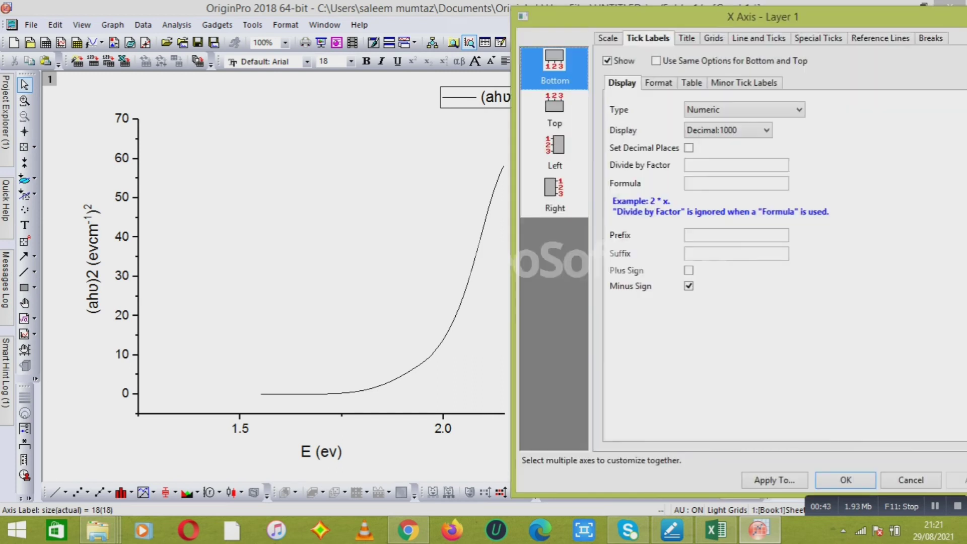
{"action": "left_click", "coordinate": [607, 38]}
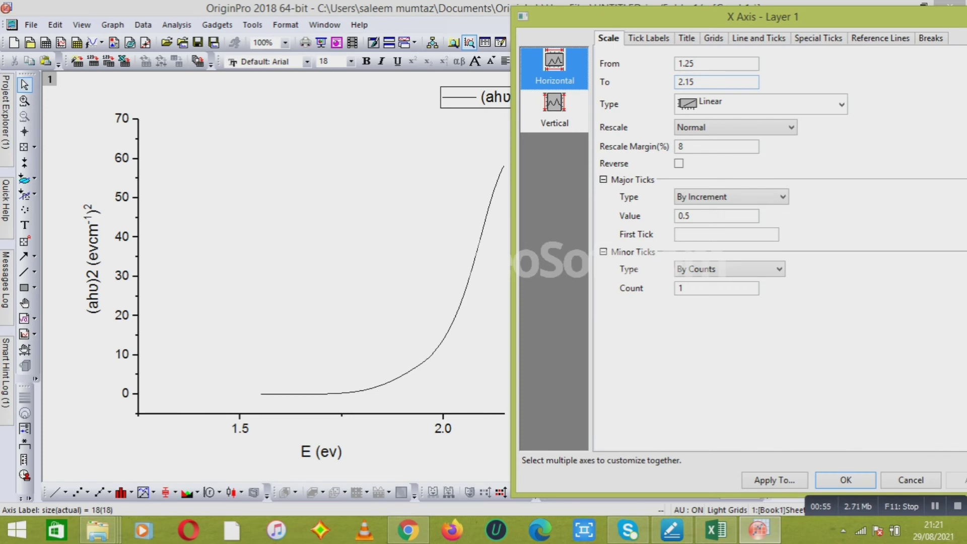
{"action": "left_click", "coordinate": [726, 234]}
{"action": "left_click", "coordinate": [648, 38]}
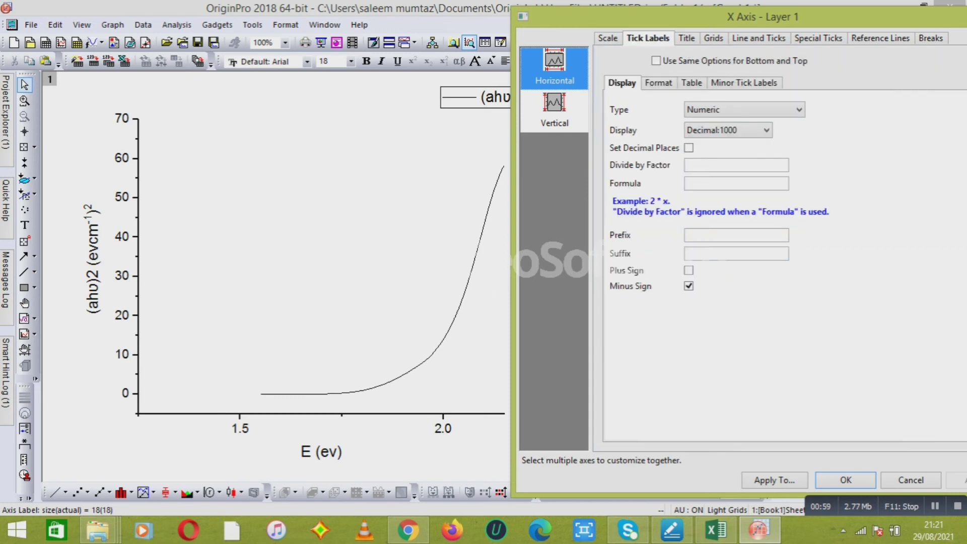
{"action": "key", "text": "ctrl+Tab"}
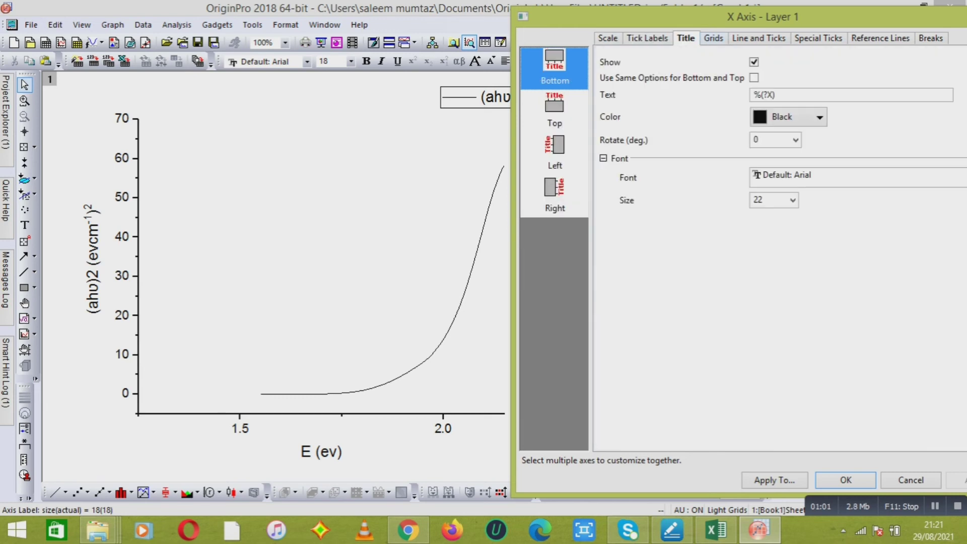
{"action": "key", "text": "ctrl+Tab"}
{"action": "key", "text": "ctrl+Tab"}
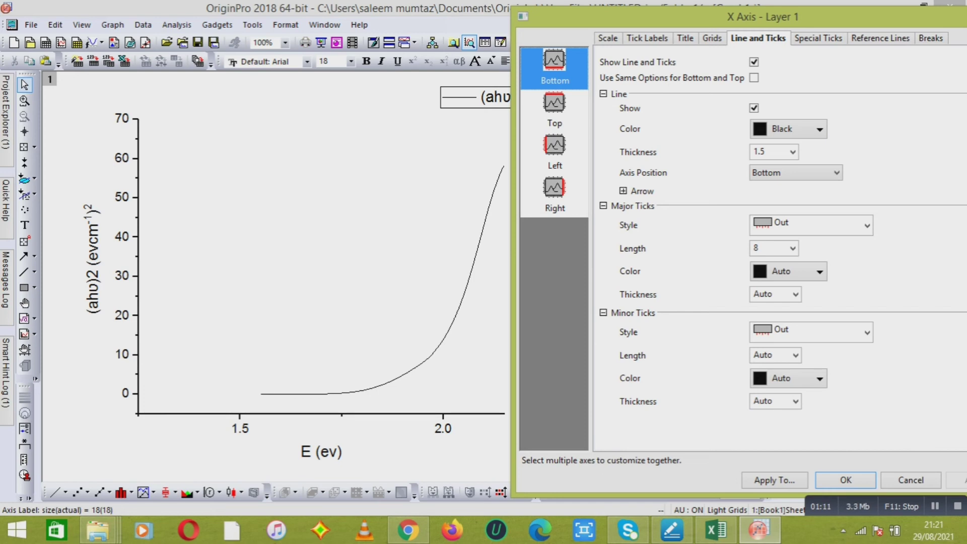
{"action": "left_click", "coordinate": [554, 111]}
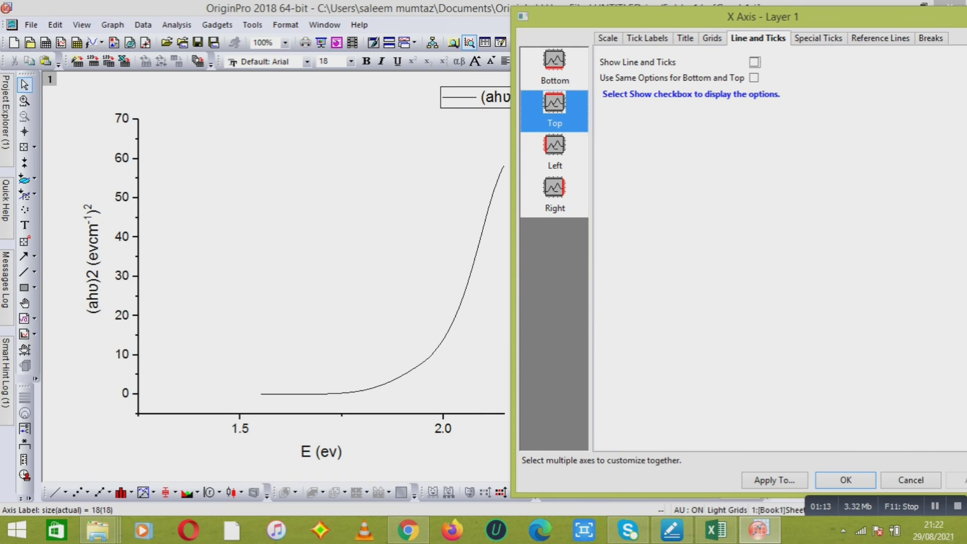
{"action": "left_click", "coordinate": [754, 62]}
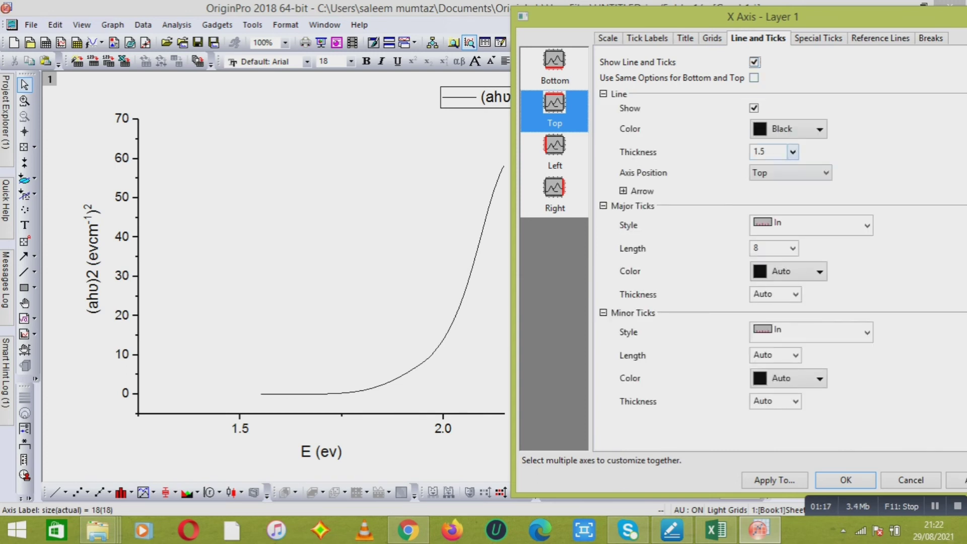
{"action": "left_click", "coordinate": [793, 152]}
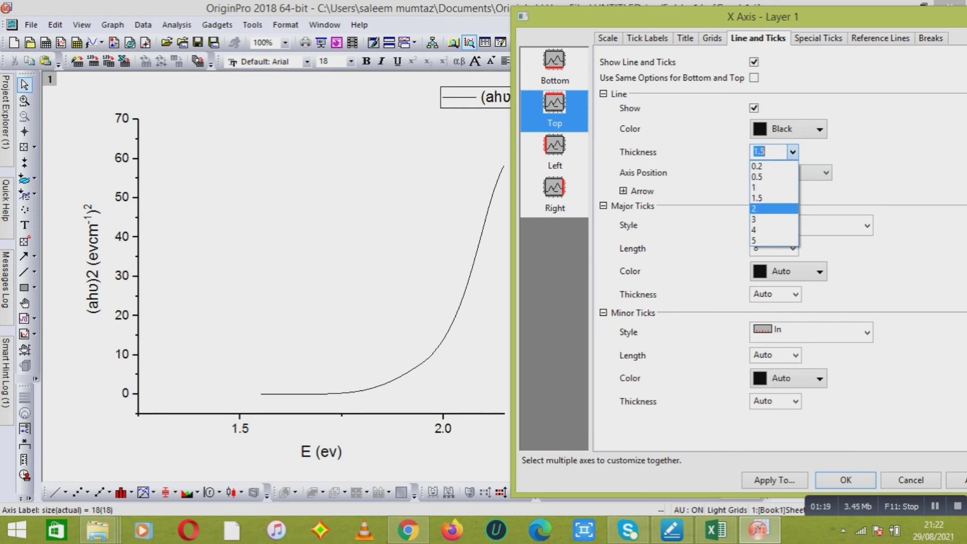
{"action": "left_click", "coordinate": [773, 209]}
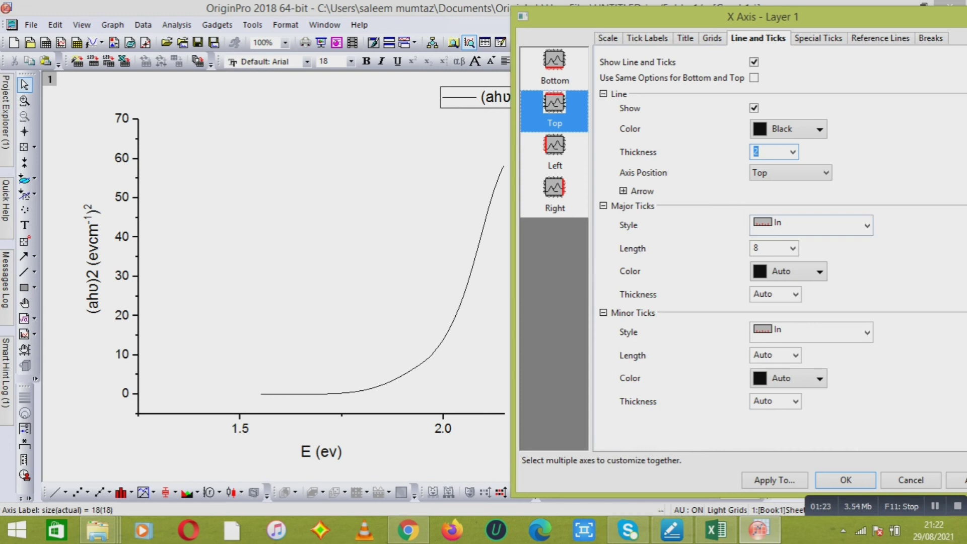
- Set the top axis's major and minor tick styles to None and apply the axis settings
{"action": "left_click", "coordinate": [867, 225]}
{"action": "left_click", "coordinate": [806, 296]}
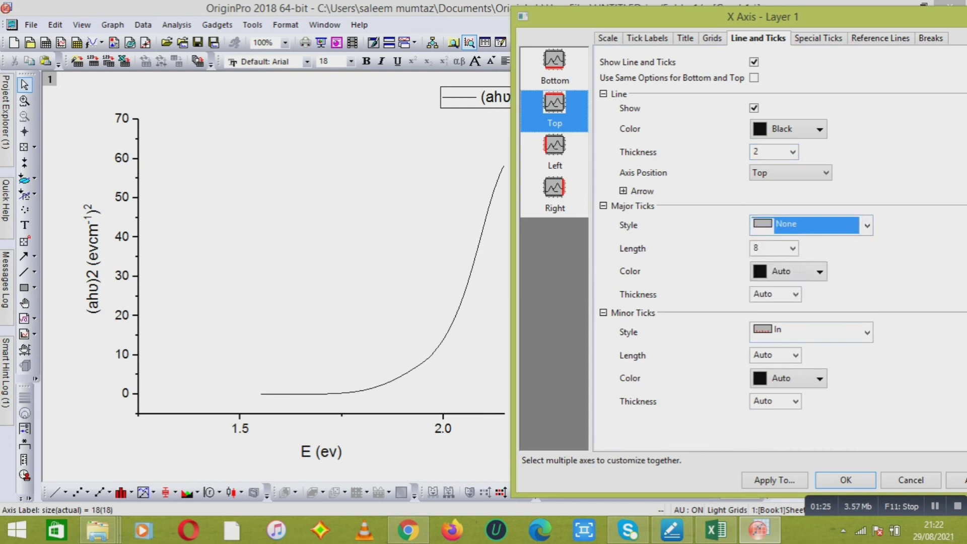
{"action": "left_click", "coordinate": [867, 332]}
{"action": "left_click", "coordinate": [806, 403]}
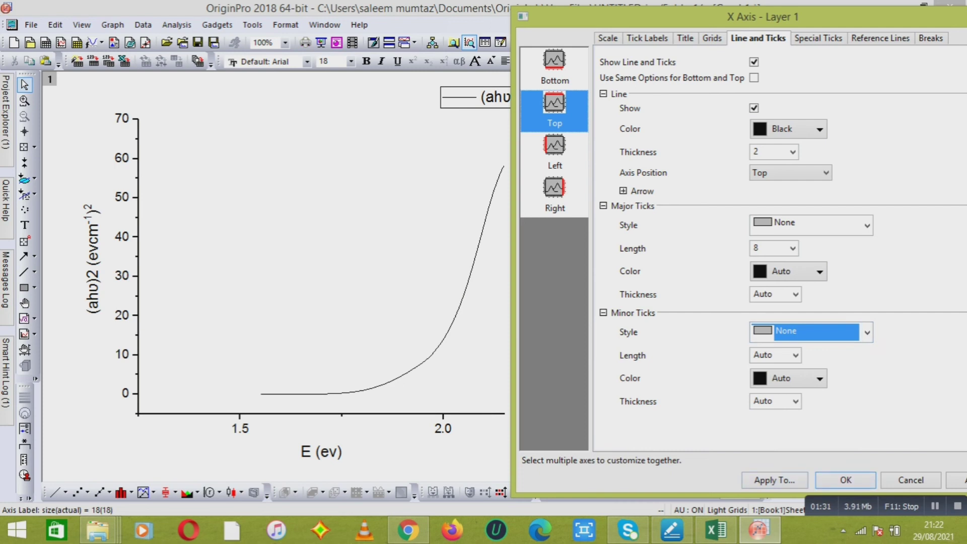
{"action": "left_click_drag", "start_coordinate": [763, 17], "coordinate": [726, 14]}
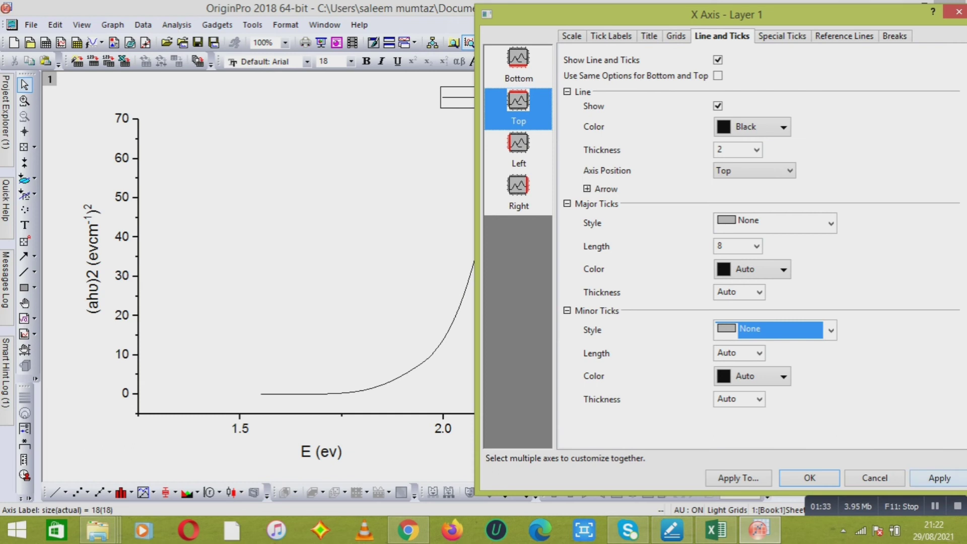
{"action": "left_click", "coordinate": [940, 477]}
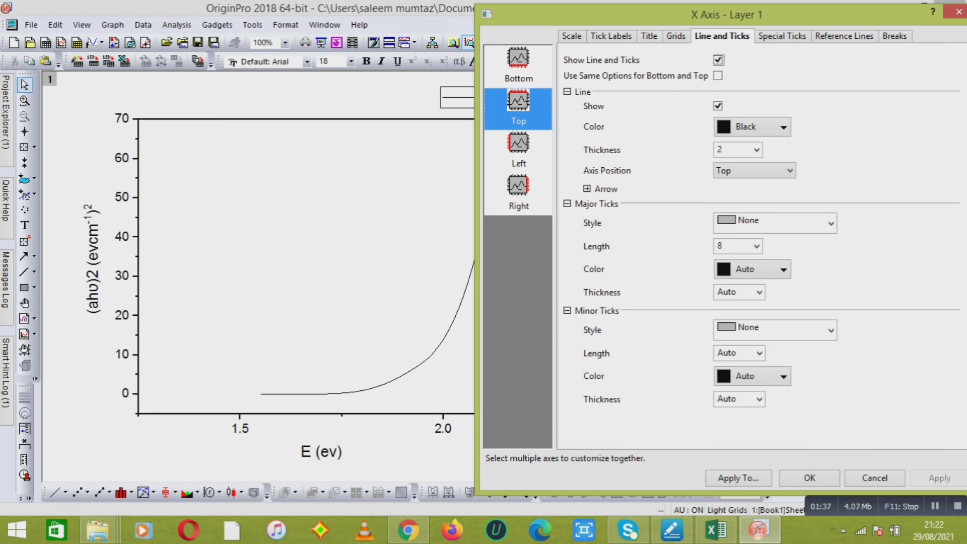
- Set the line thickness of the graph's left axis to 2 and apply it
{"action": "left_click", "coordinate": [517, 150]}
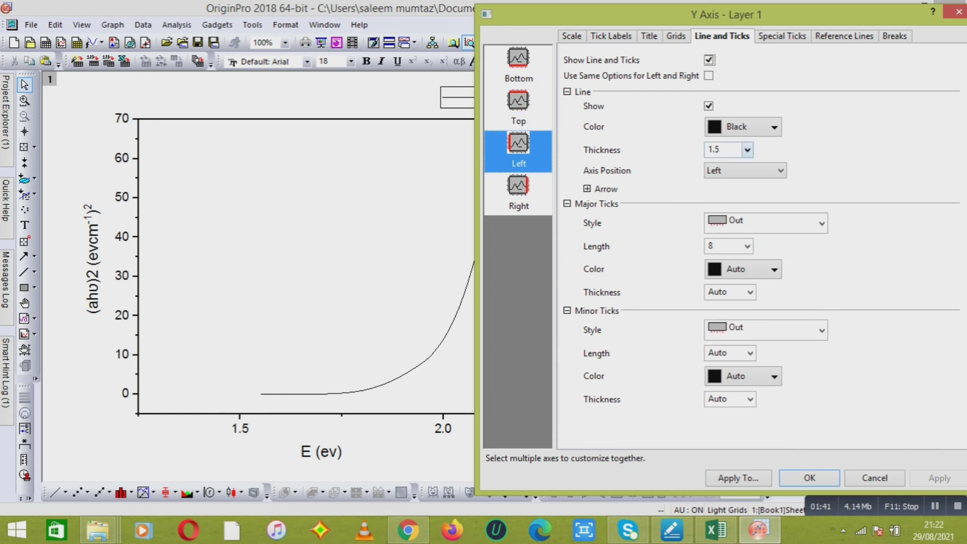
{"action": "left_click", "coordinate": [747, 150]}
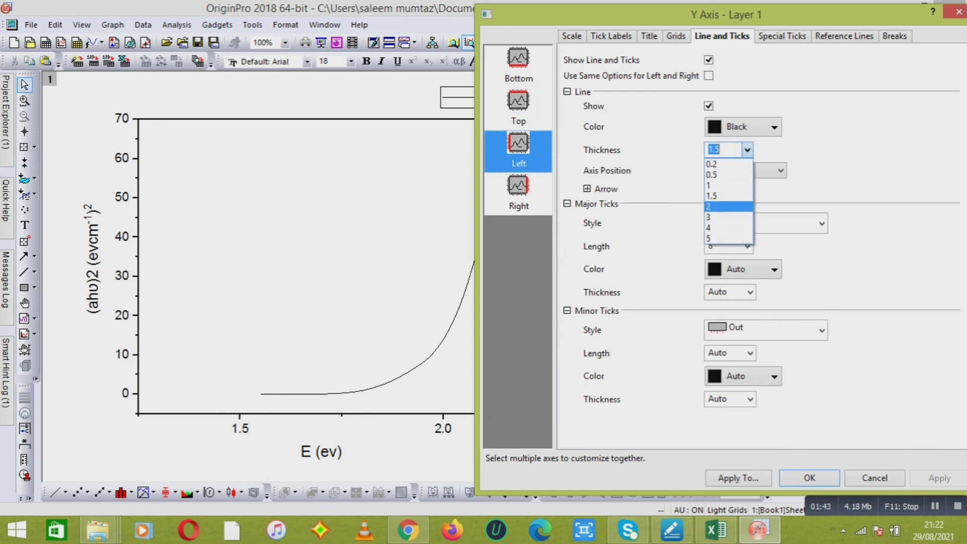
{"action": "left_click", "coordinate": [729, 206]}
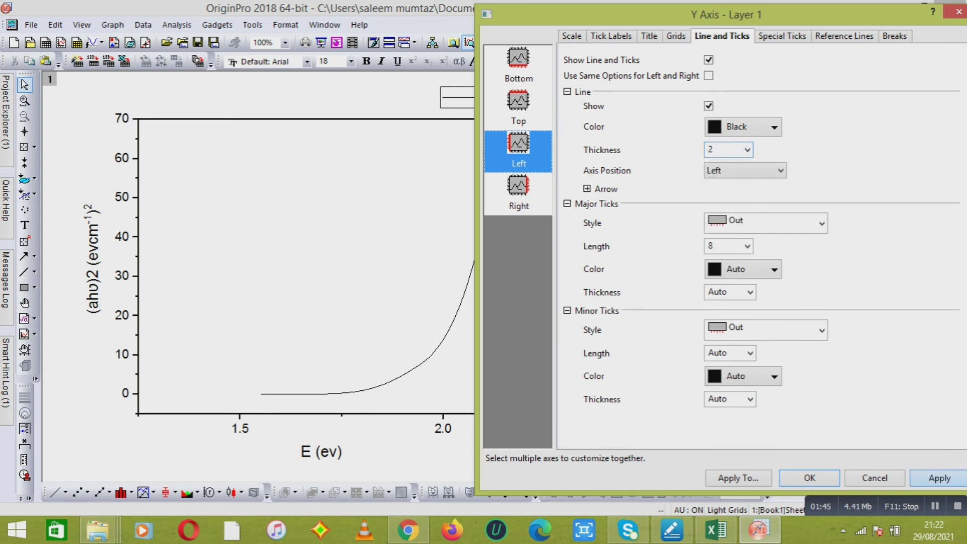
{"action": "left_click", "coordinate": [939, 477]}
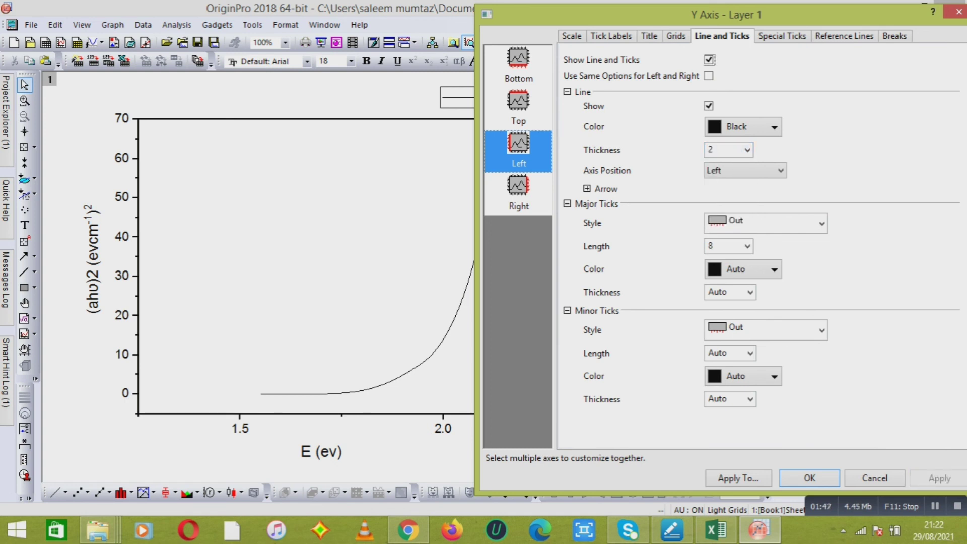
- Show the line and ticks of the graph's right axis and set its line thickness to 2
{"action": "left_click", "coordinate": [518, 194]}
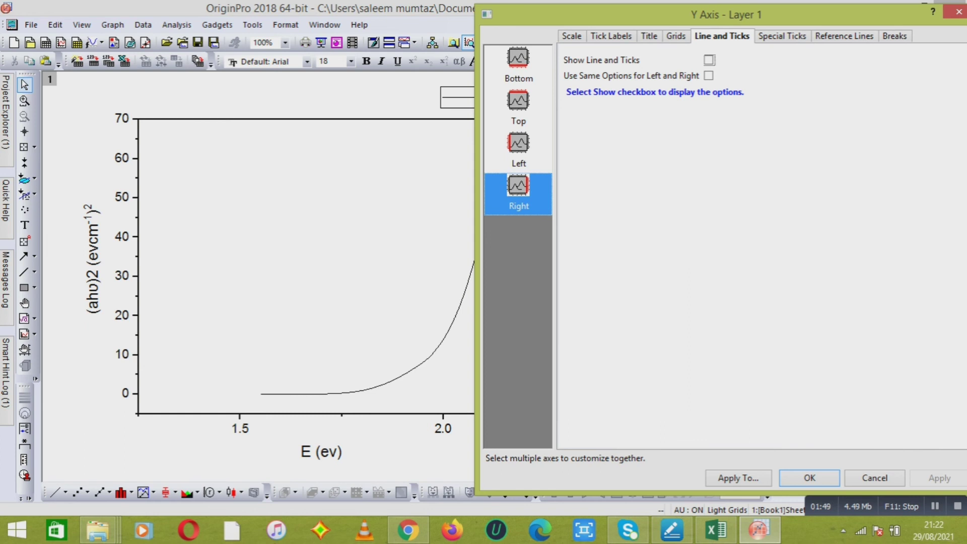
{"action": "key", "text": "space"}
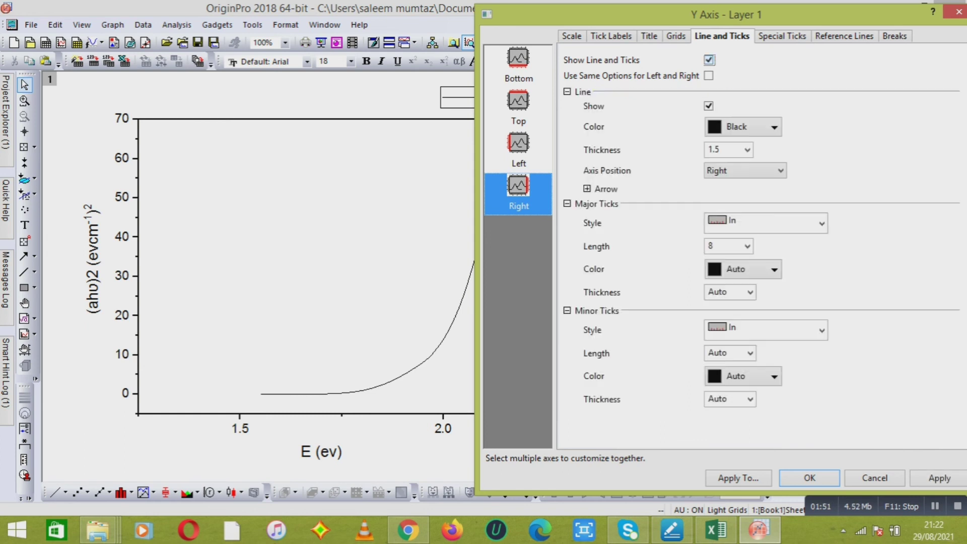
{"action": "left_click", "coordinate": [747, 149]}
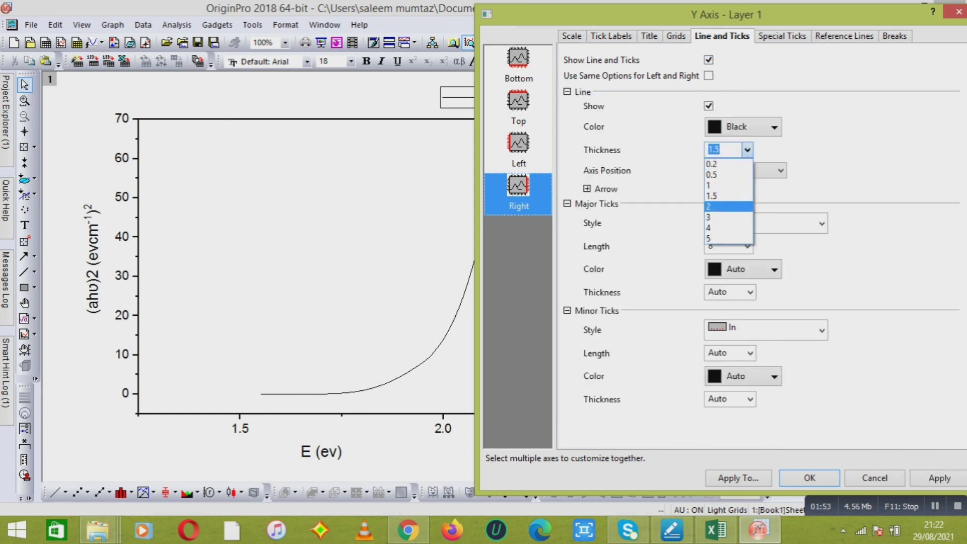
{"action": "key", "text": "Return"}
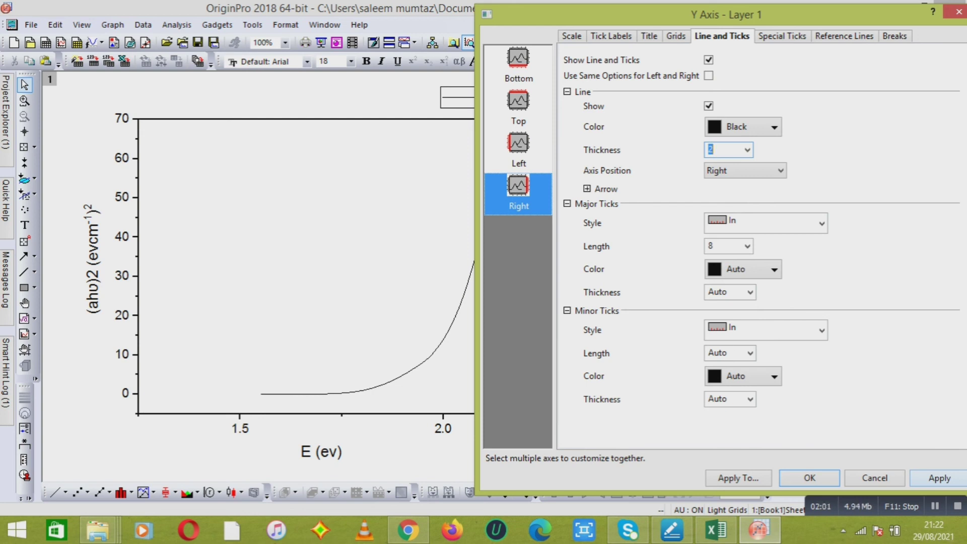
- Set the right axis's major and minor tick styles to None and apply the axis settings
{"action": "left_click", "coordinate": [764, 223]}
{"action": "key", "text": "Return"}
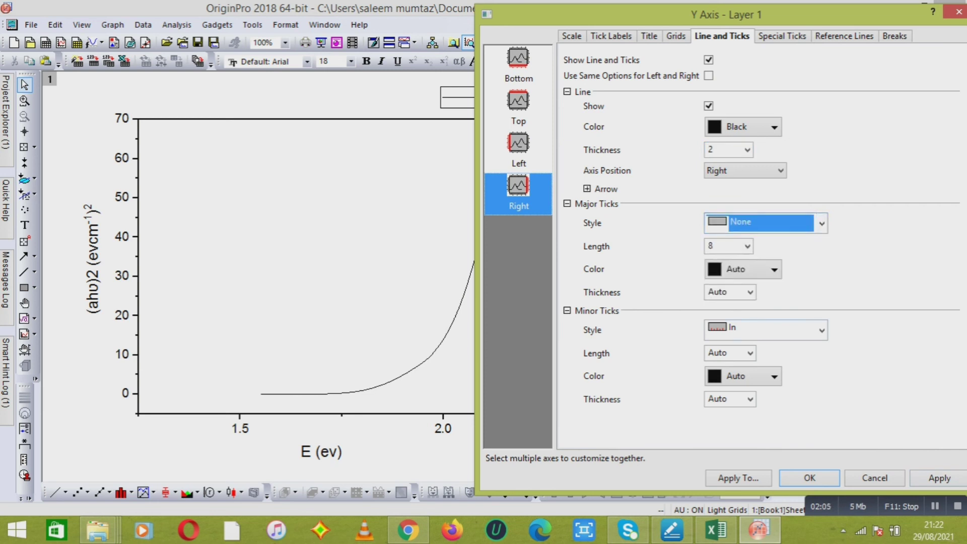
{"action": "left_click", "coordinate": [765, 330]}
{"action": "left_click", "coordinate": [765, 400]}
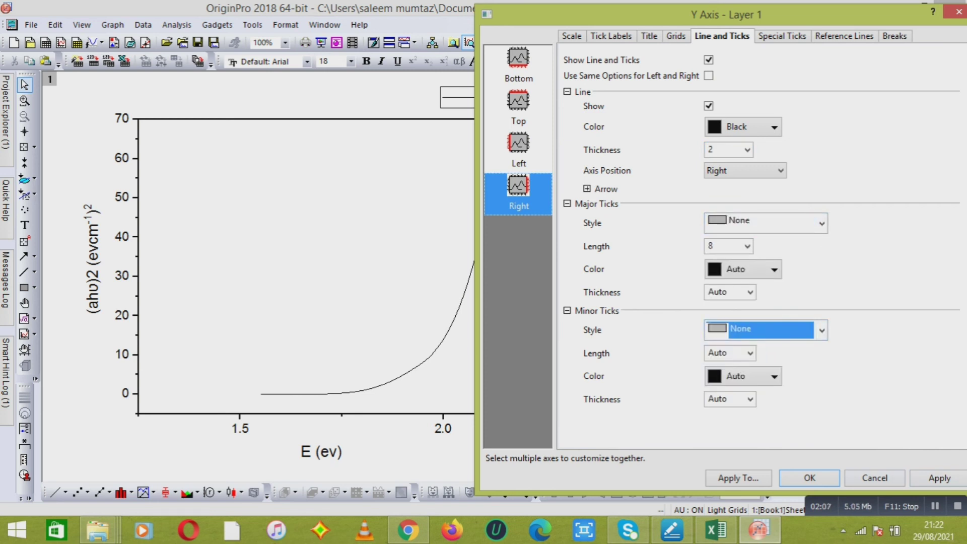
{"action": "left_click", "coordinate": [938, 478]}
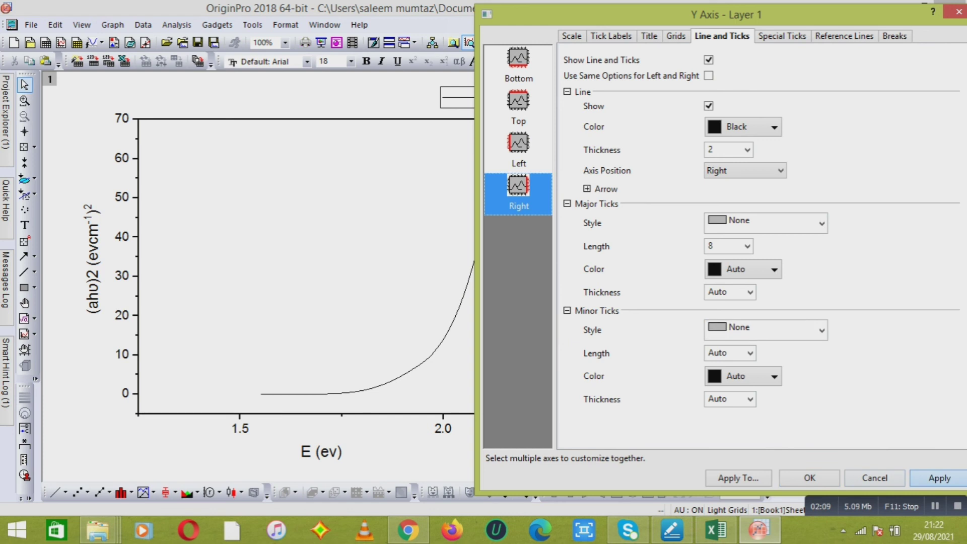
{"action": "key", "text": "Return"}
- Set the line thickness of the graph's bottom axis to 2, apply it and close the axis settings
{"action": "left_click", "coordinate": [518, 66]}
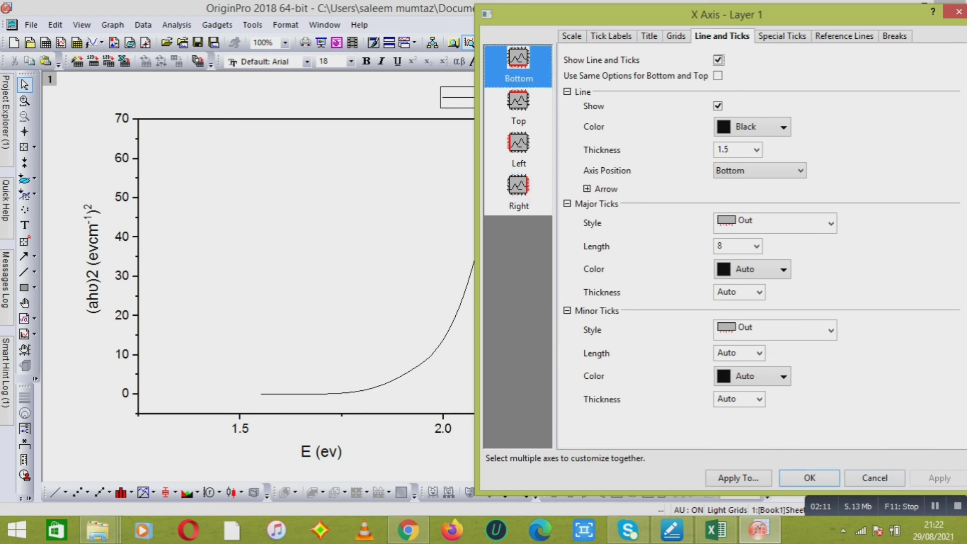
{"action": "left_click", "coordinate": [756, 149]}
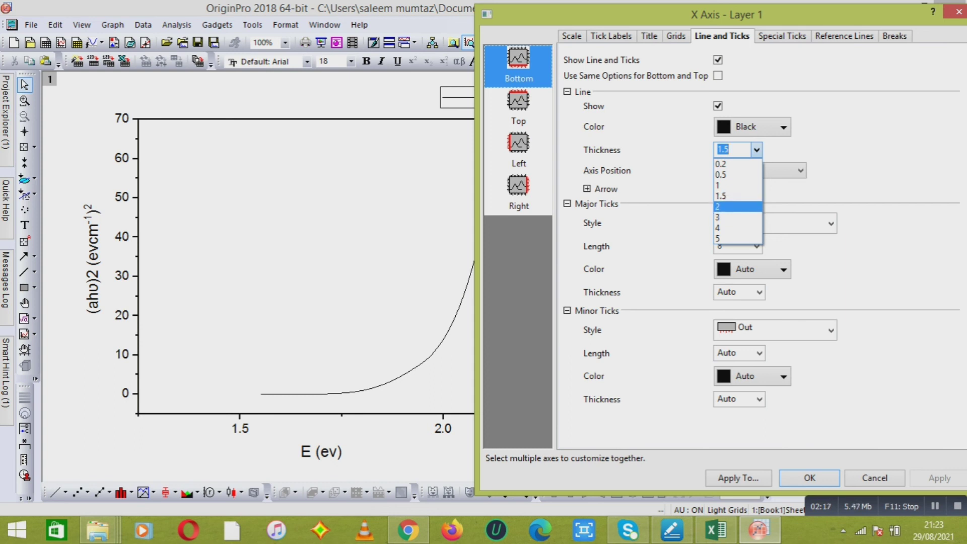
{"action": "left_click", "coordinate": [736, 206]}
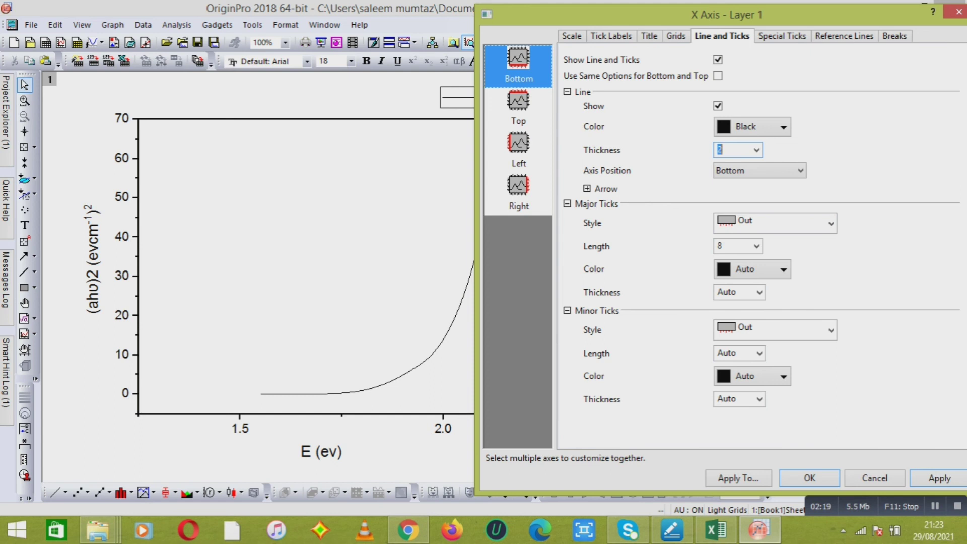
{"action": "left_click", "coordinate": [938, 477]}
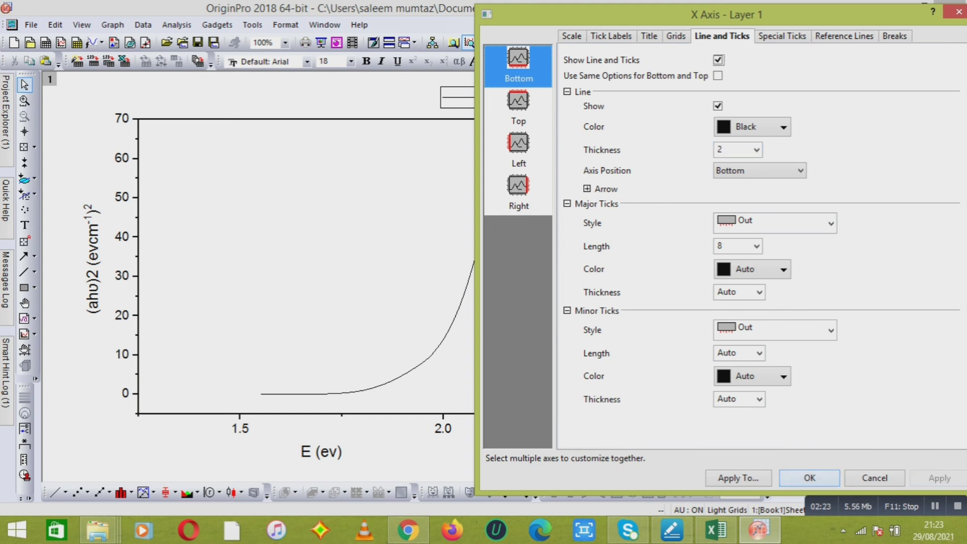
{"action": "key", "text": "Return"}
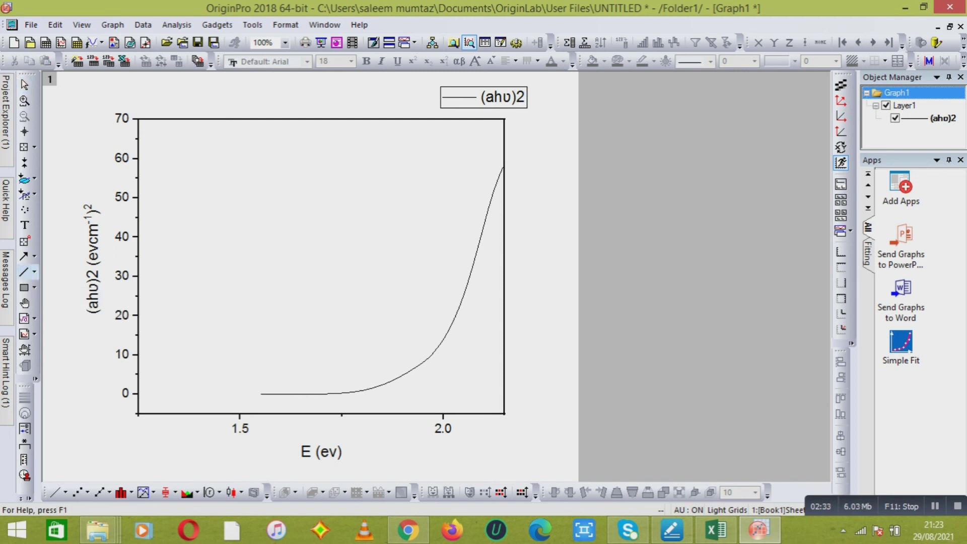
- Draw a straight tangent line from the curve's upper end along its steep linear part down to the energy axis
{"action": "mouse_move", "coordinate": [502, 167]}
{"action": "left_mouse_down"}
{"action": "mouse_move", "coordinate": [479, 271]}
{"action": "mouse_move", "coordinate": [419, 427]}
{"action": "mouse_move", "coordinate": [429, 414]}
{"action": "left_mouse_up"}
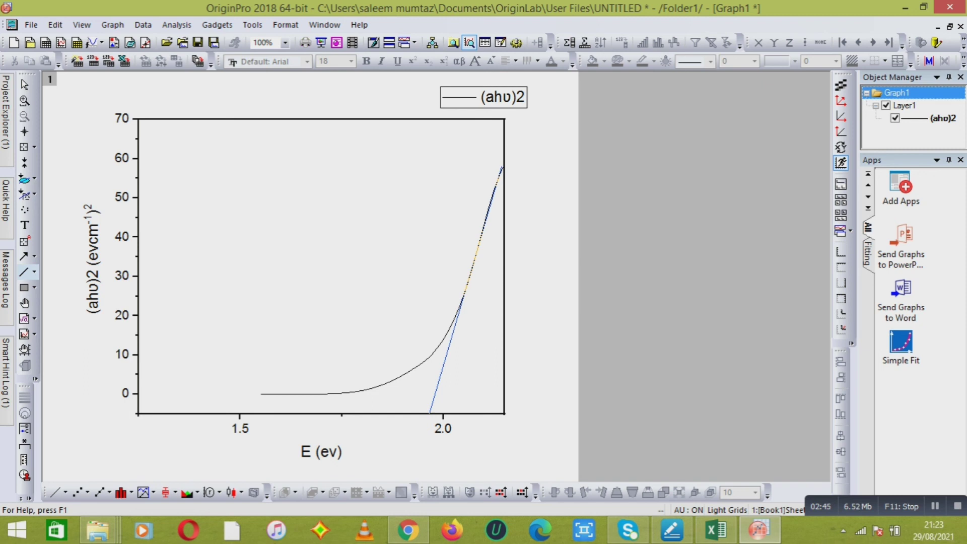
{"action": "left_click_drag", "start_coordinate": [430, 414], "coordinate": [429, 413]}
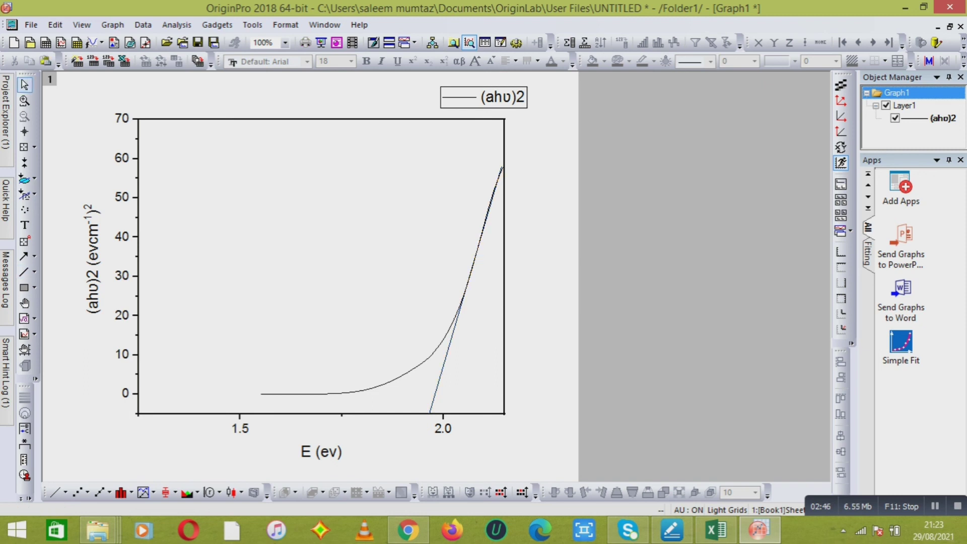